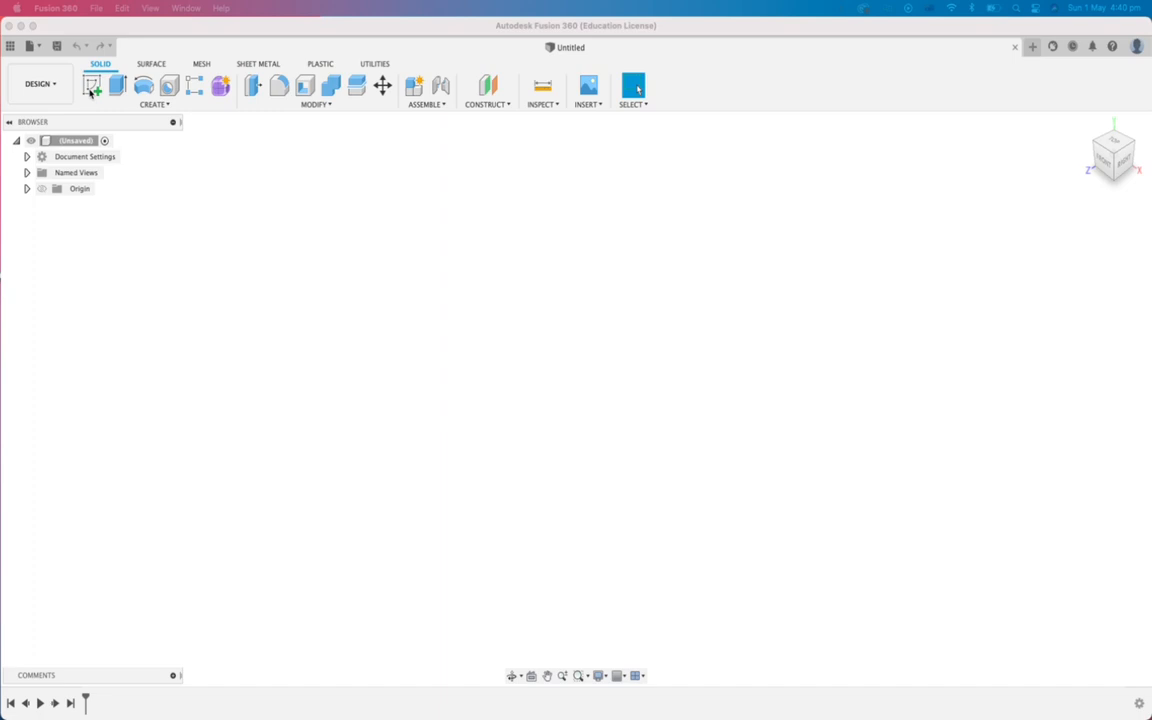
Step: Start a sketch on the horizontal origin plane and draw a right triangle from lines, with legs about 40 mm, standing on the red axis
{"action": "left_click", "coordinate": [91, 88]}
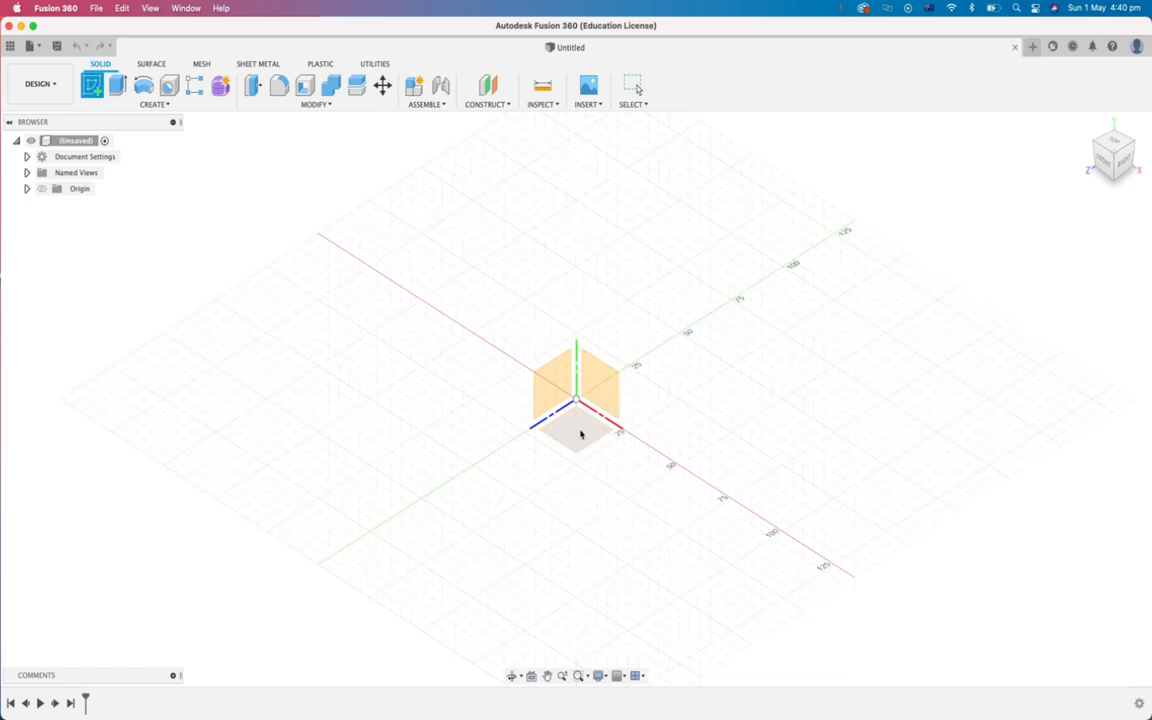
{"action": "left_click", "coordinate": [581, 434]}
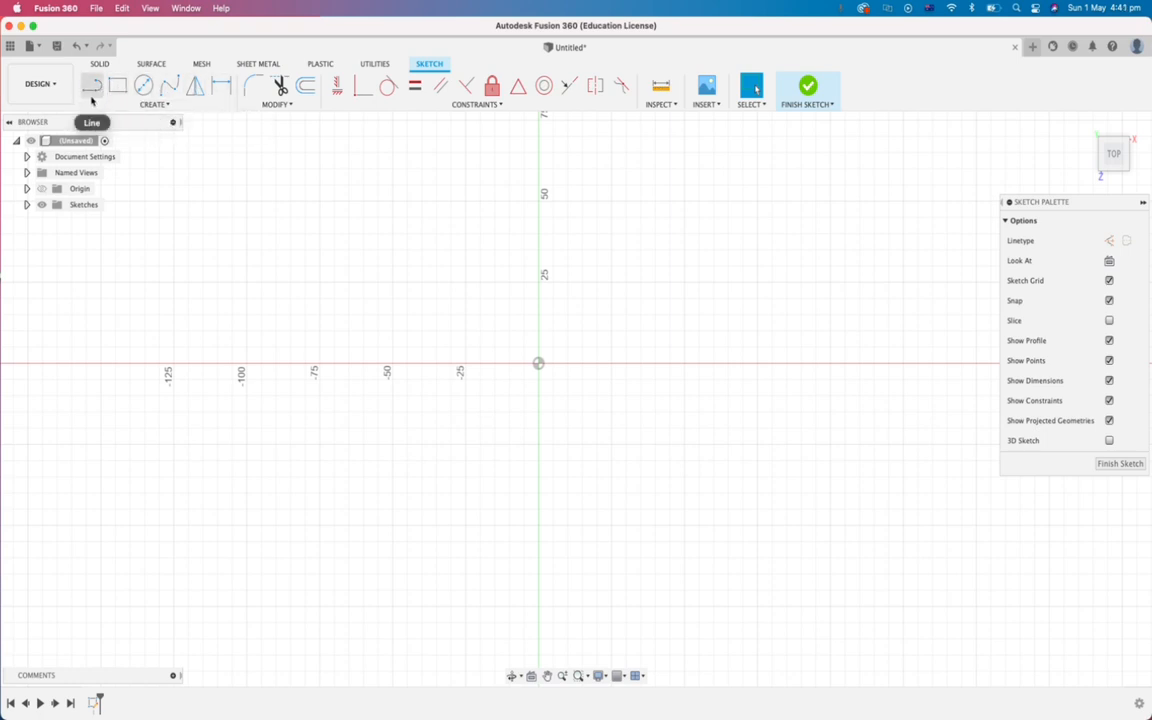
{"action": "left_click", "coordinate": [167, 107]}
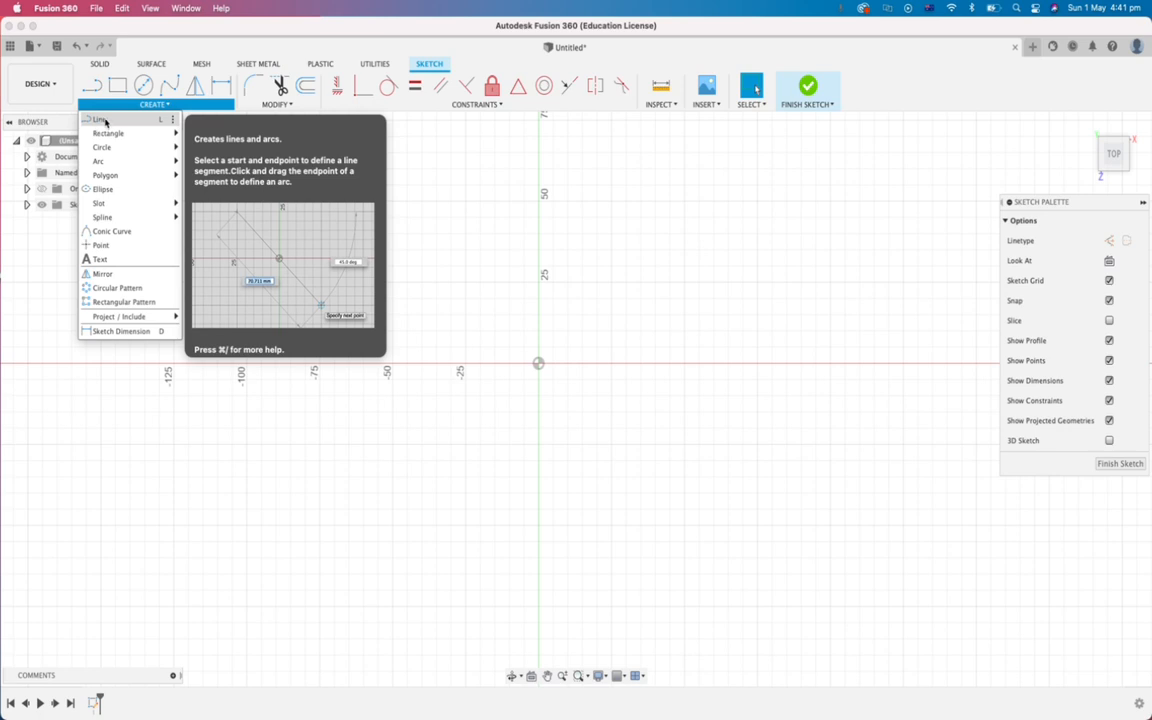
{"action": "left_click", "coordinate": [98, 124]}
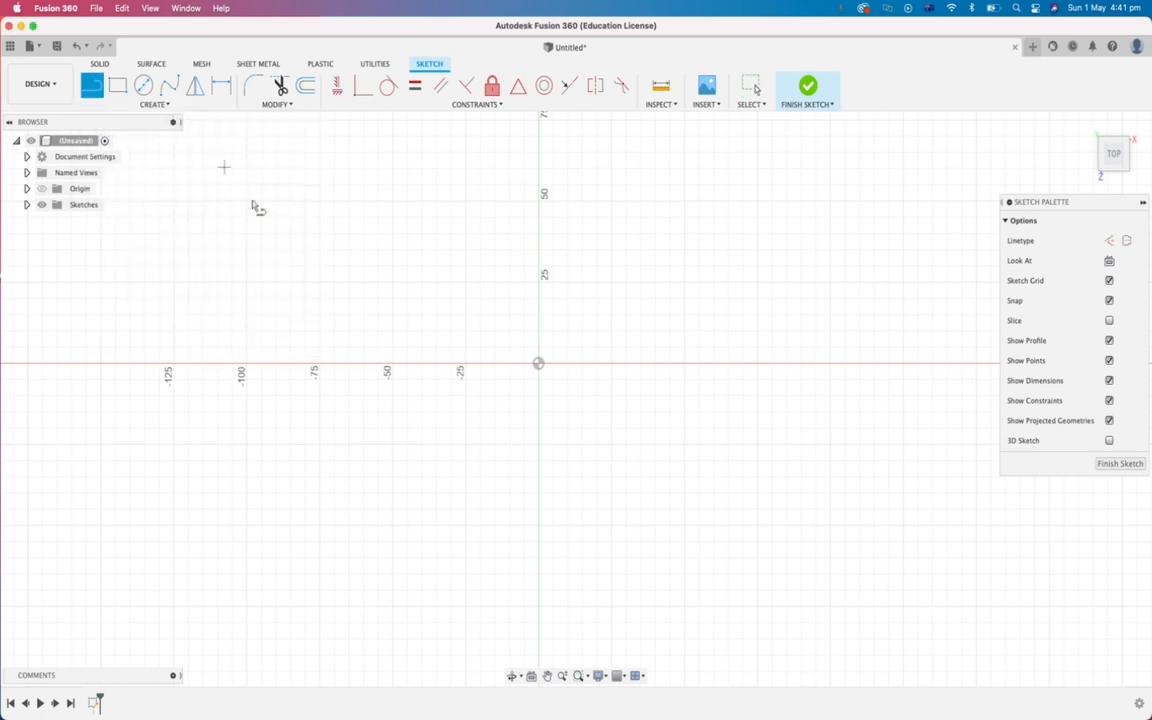
{"action": "left_click", "coordinate": [247, 363]}
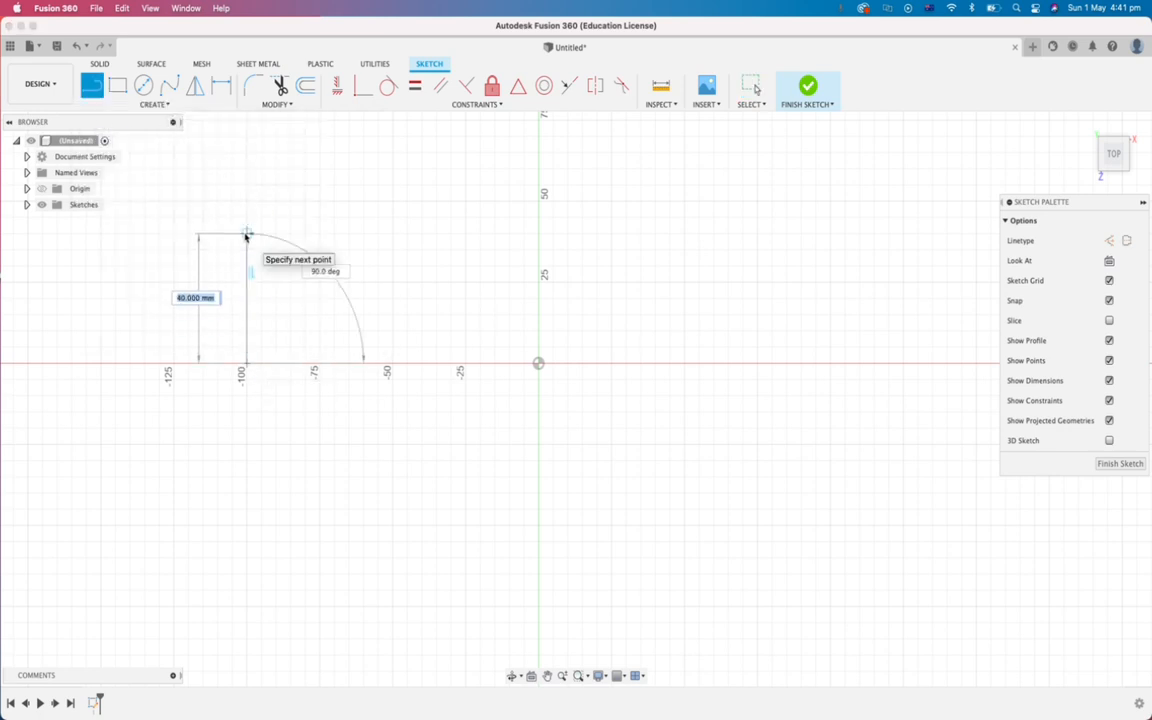
{"action": "left_click", "coordinate": [247, 235]}
{"action": "left_click", "coordinate": [363, 363]}
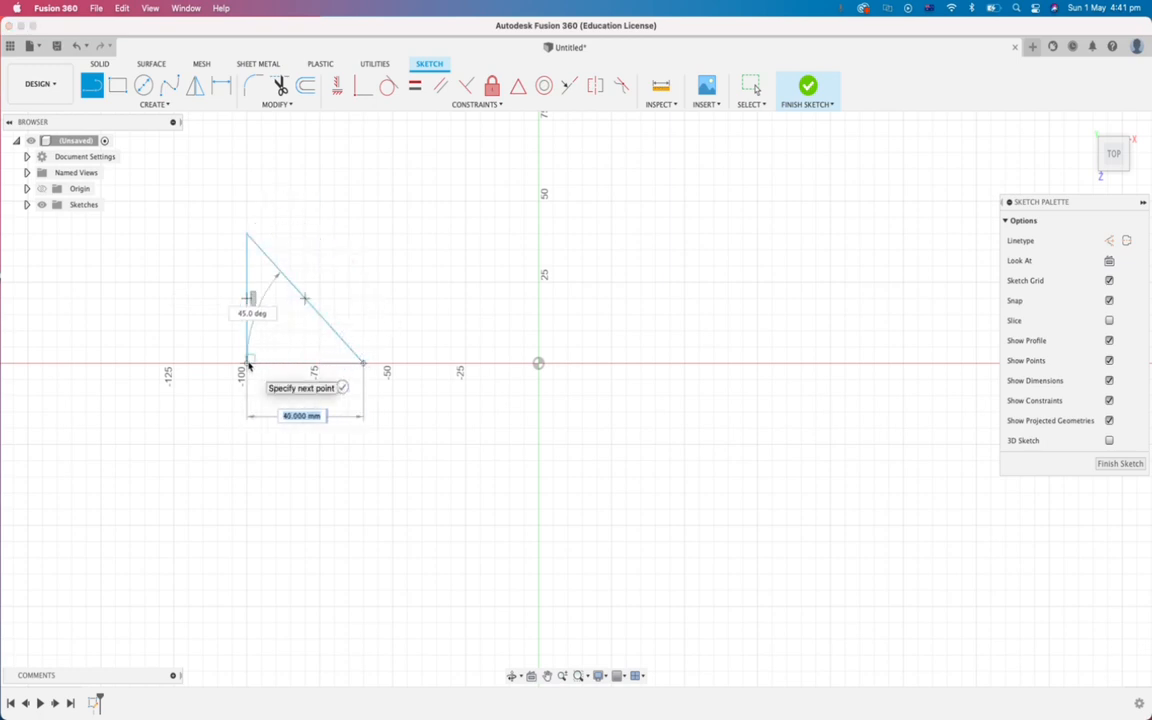
{"action": "left_click", "coordinate": [248, 363]}
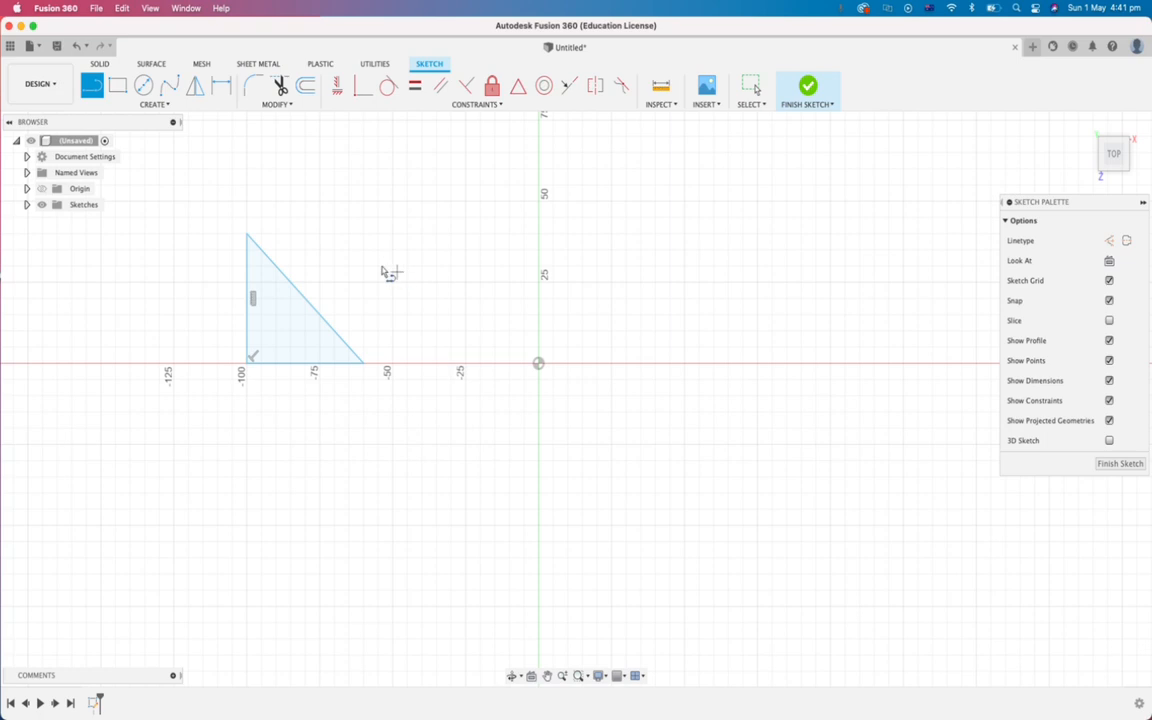
Step: Draw a second, inverted right triangle from lines above the first, with its long side parallel to the first triangle's long side
{"action": "left_click", "coordinate": [247, 187]}
{"action": "left_click", "coordinate": [363, 312]}
{"action": "left_click", "coordinate": [364, 187]}
{"action": "left_click", "coordinate": [247, 186]}
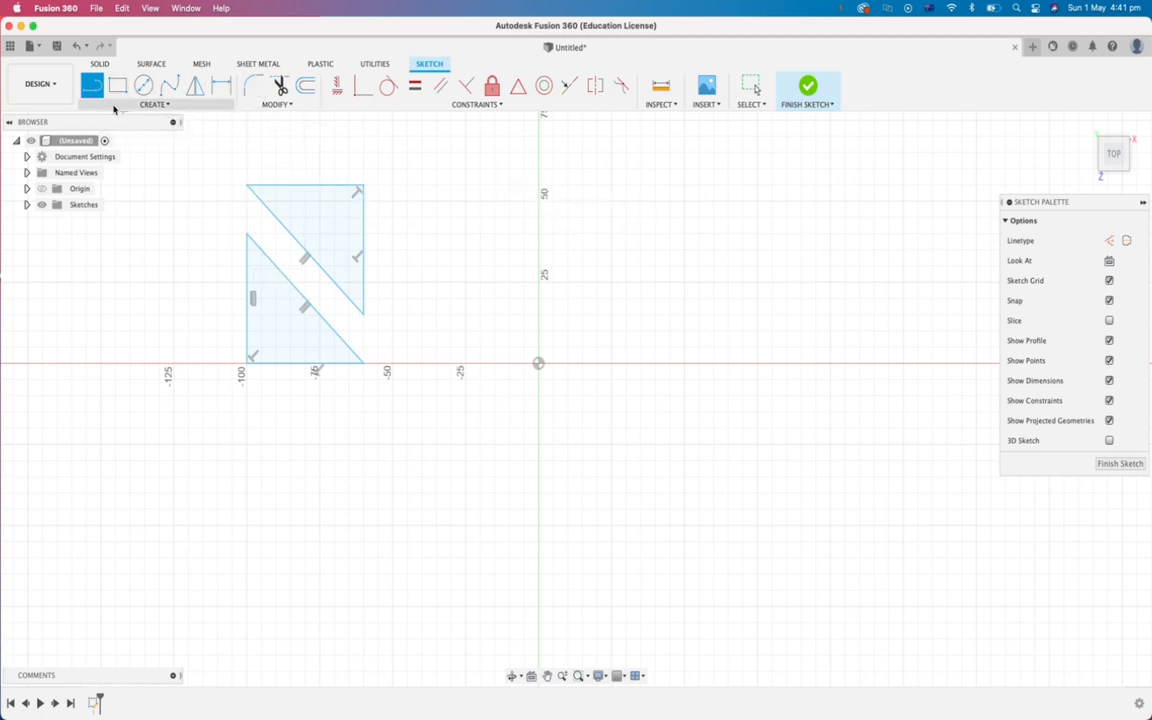
Step: Draw an upright 2-point rectangle beside the triangles, from the red axis at about -50 mm to the height of the inverted triangle's top edge
{"action": "left_click", "coordinate": [153, 104]}
{"action": "mouse_move", "coordinate": [113, 137]}
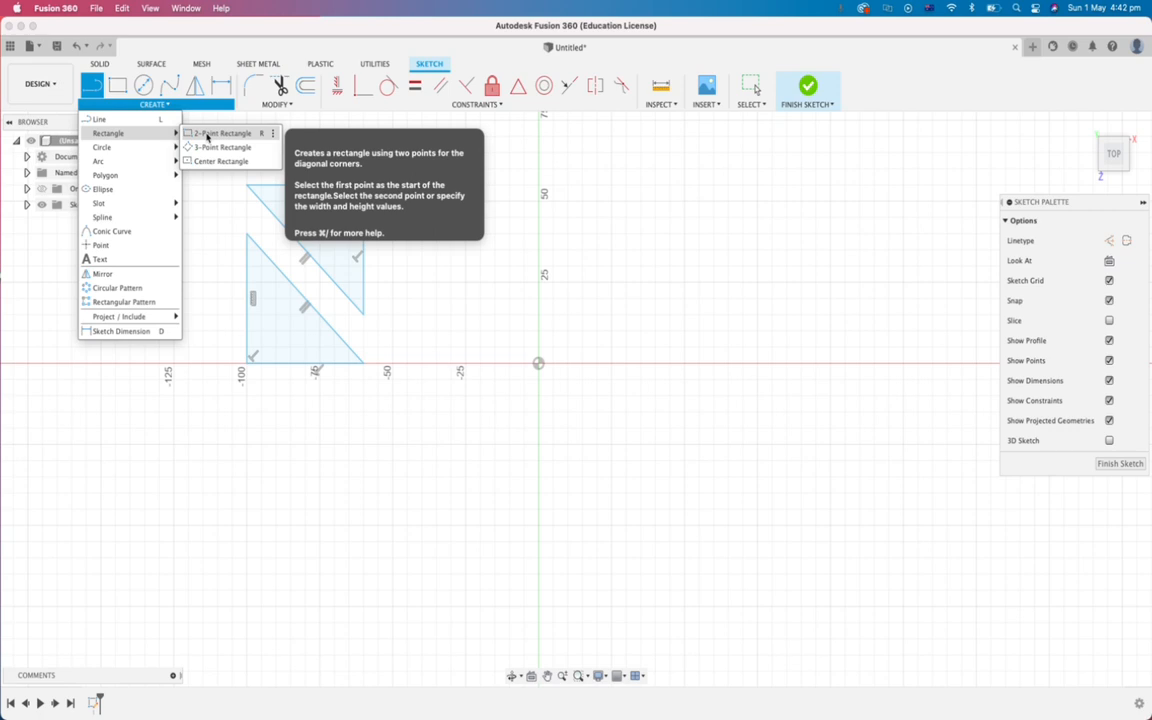
{"action": "left_click", "coordinate": [208, 136]}
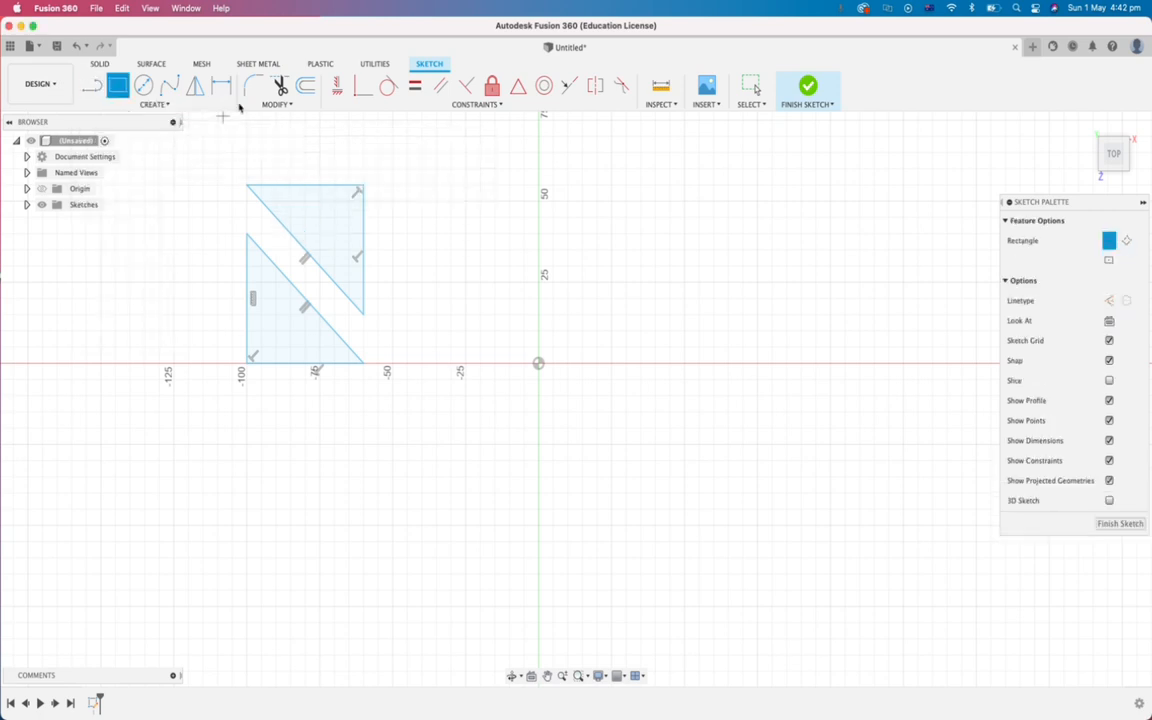
{"action": "left_click", "coordinate": [393, 364]}
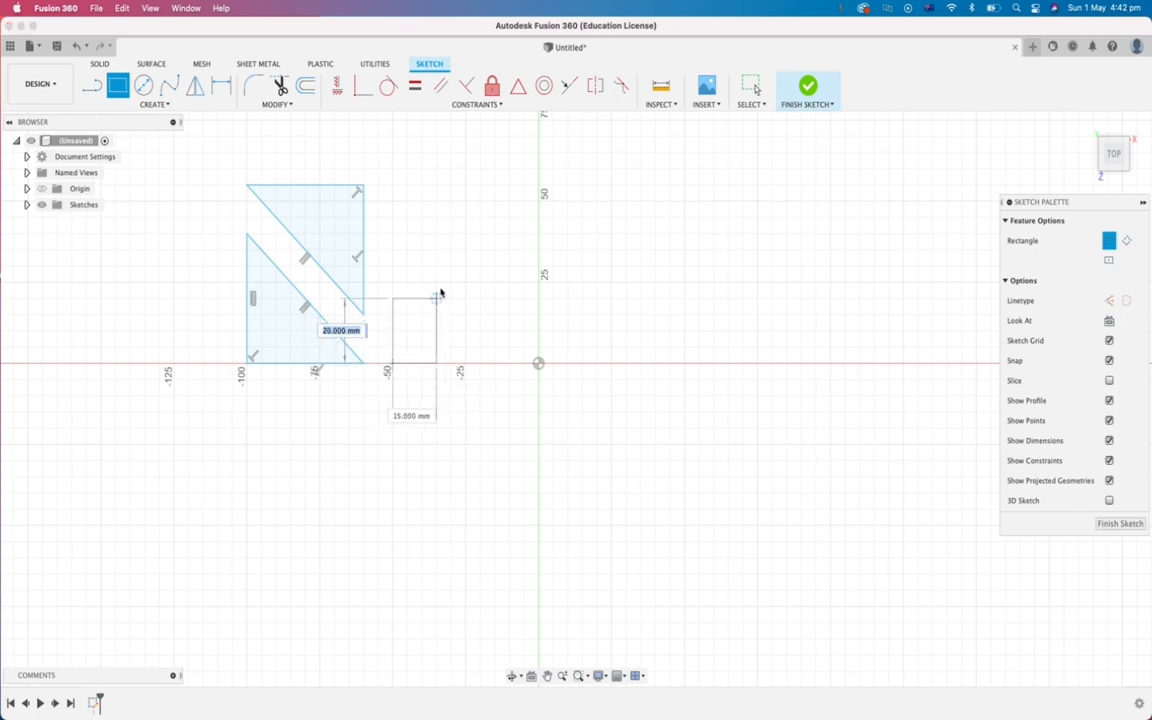
{"action": "left_click", "coordinate": [452, 186]}
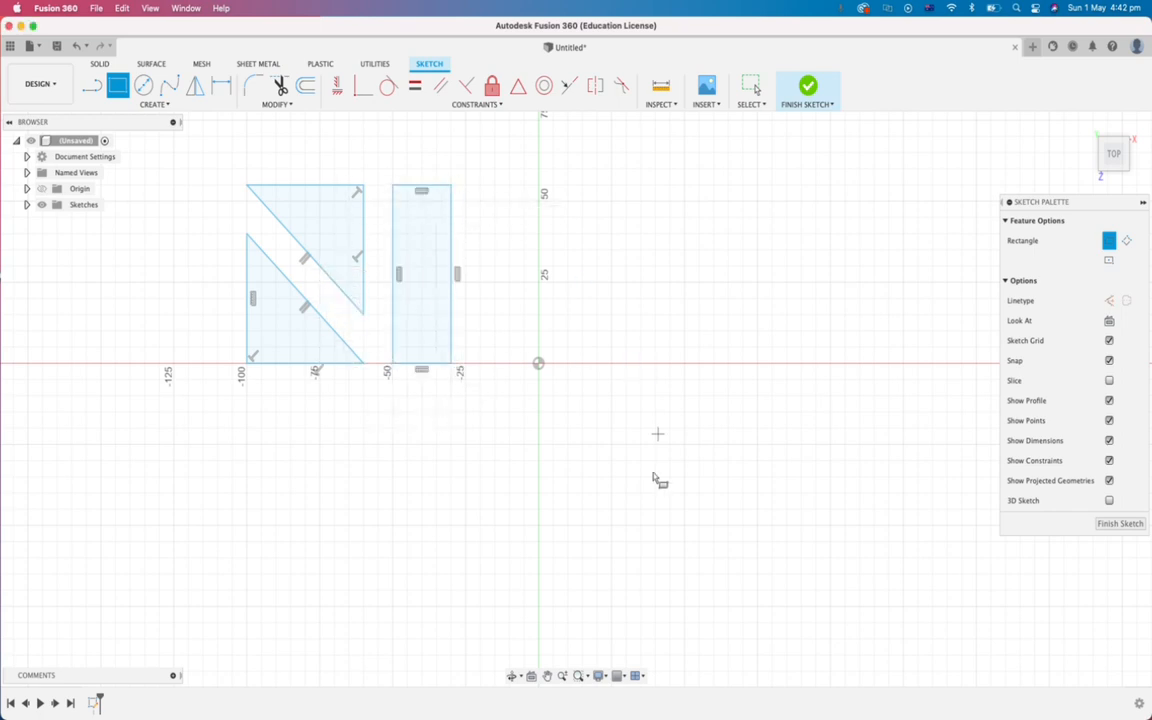
Step: Draw a tilted 3-point rectangle beside the upright one, with its lowest corner on the red axis and its long sides rising across the green axis
{"action": "left_click", "coordinate": [166, 106]}
{"action": "mouse_move", "coordinate": [160, 133]}
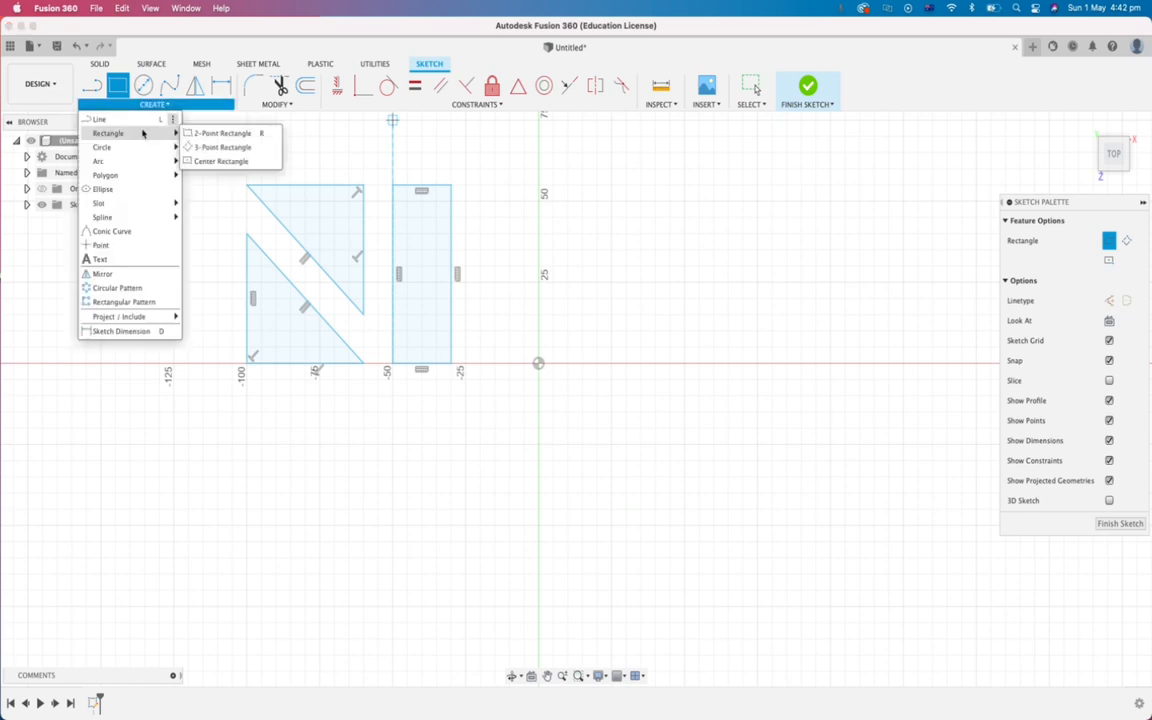
{"action": "left_click", "coordinate": [206, 148]}
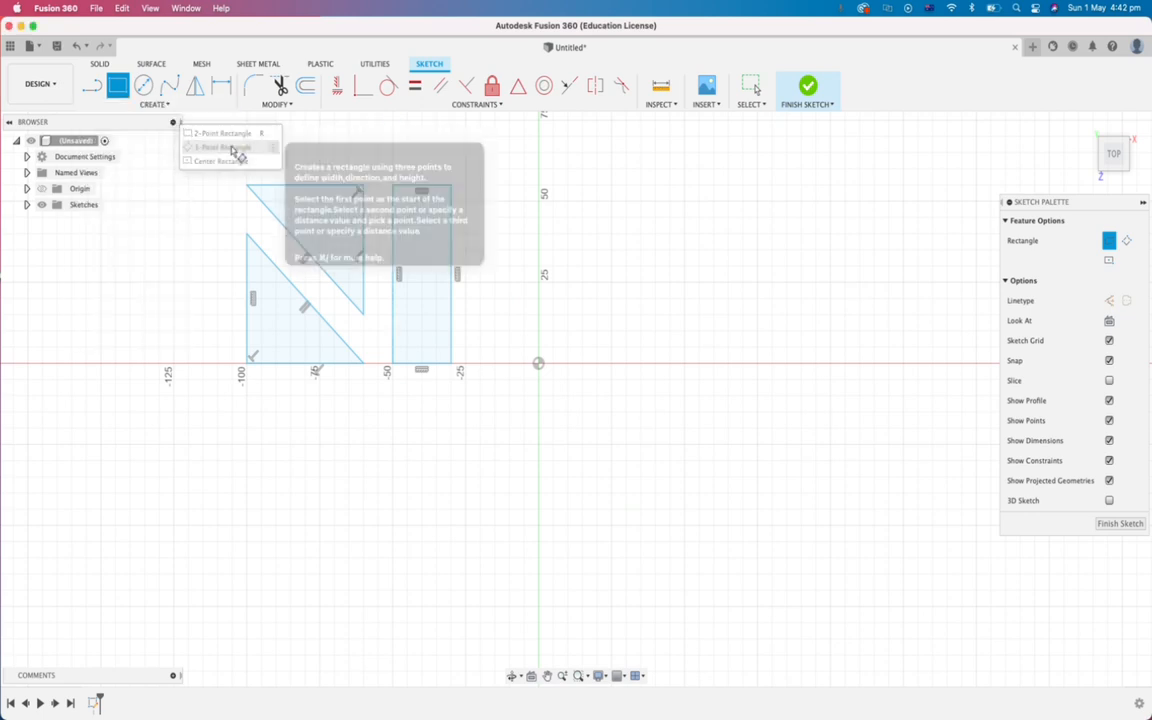
{"action": "left_click", "coordinate": [481, 363]}
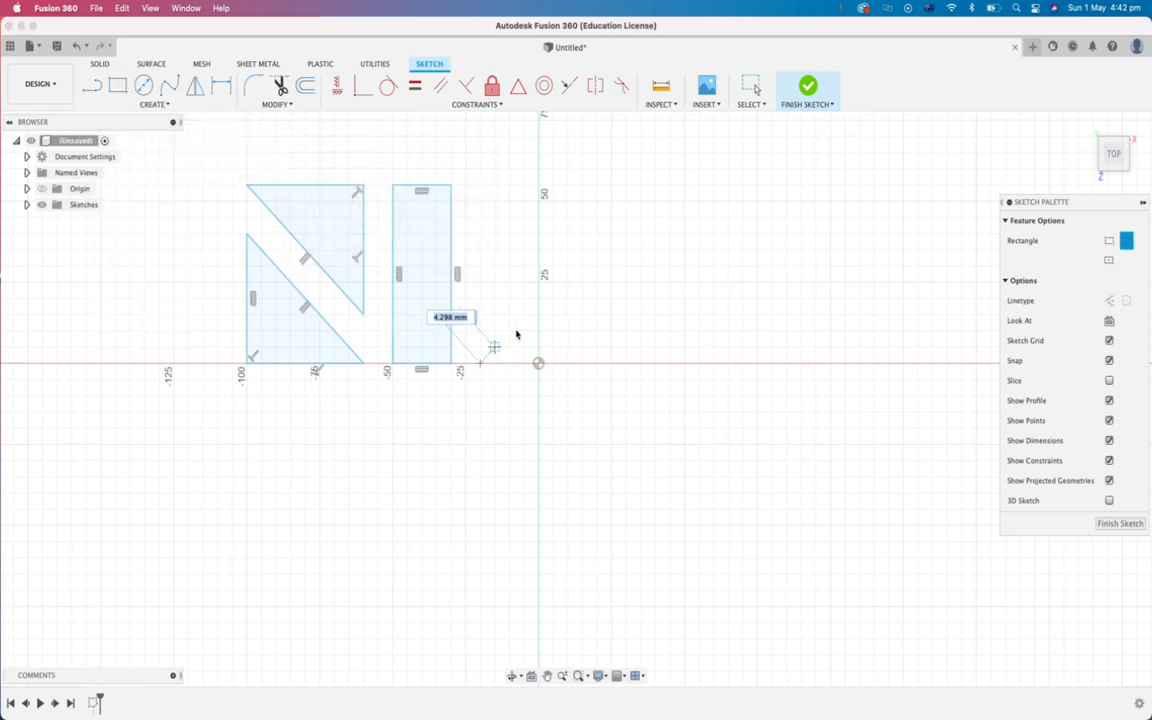
{"action": "left_click", "coordinate": [625, 281]}
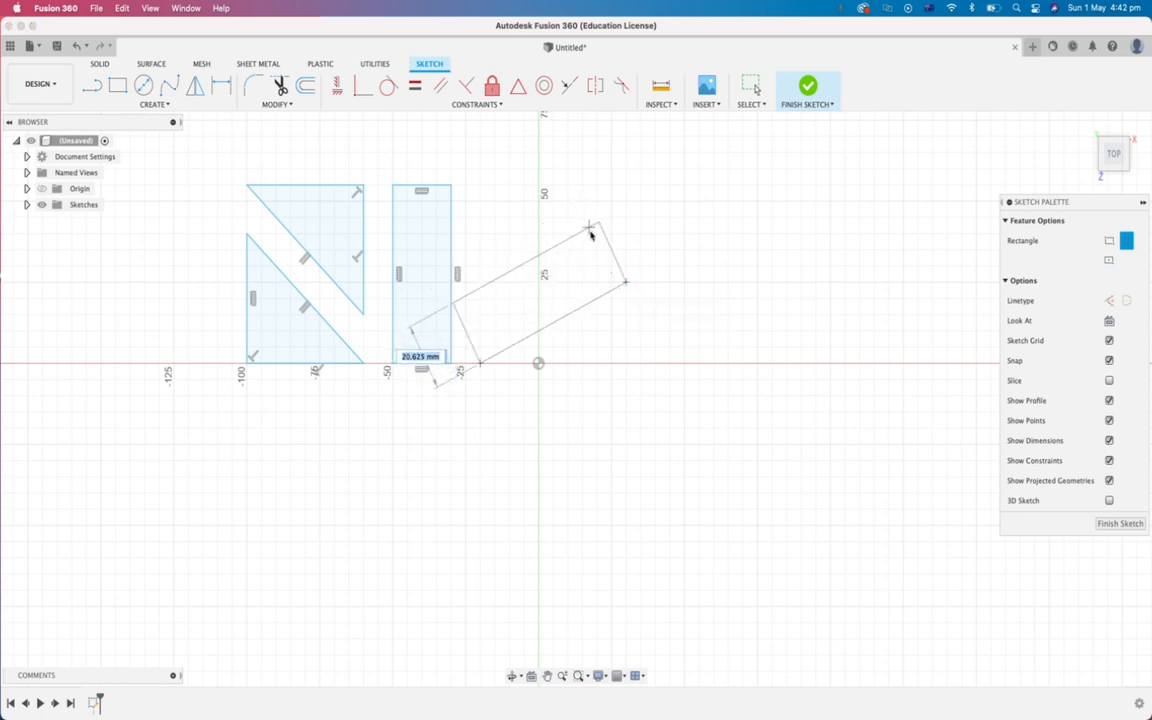
{"action": "left_click", "coordinate": [601, 234]}
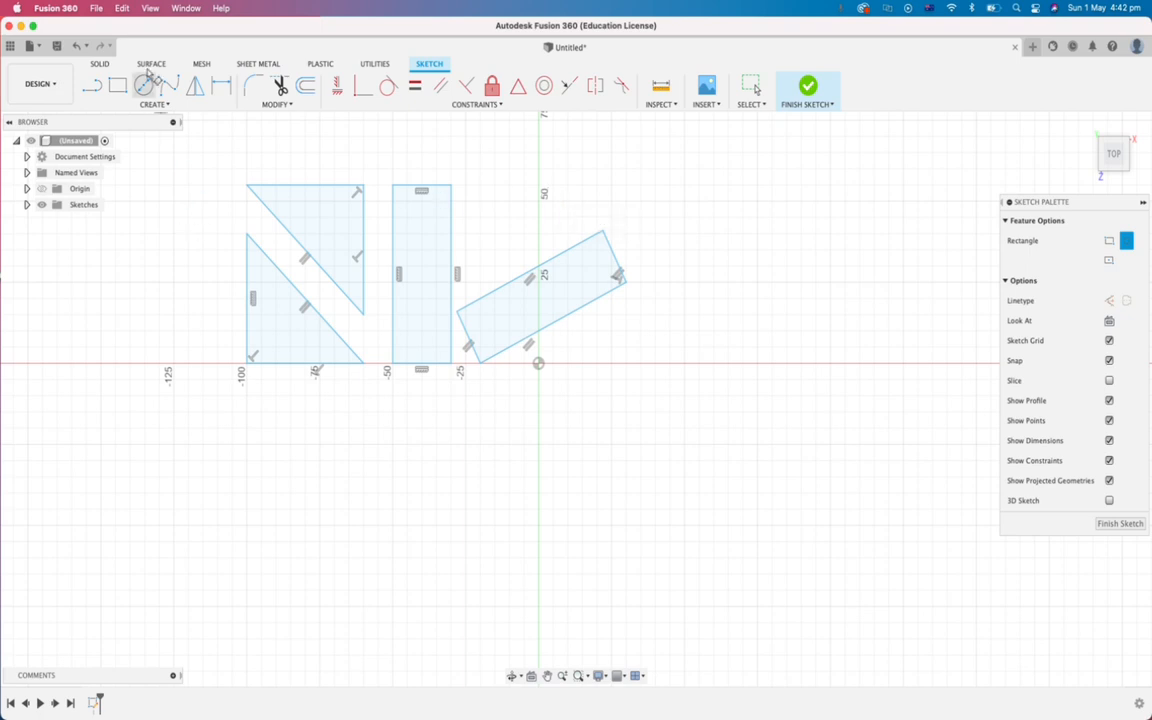
Step: Draw a center diameter circle about 30 mm across, centred on the red axis beyond the tilted rectangle
{"action": "left_click", "coordinate": [163, 105]}
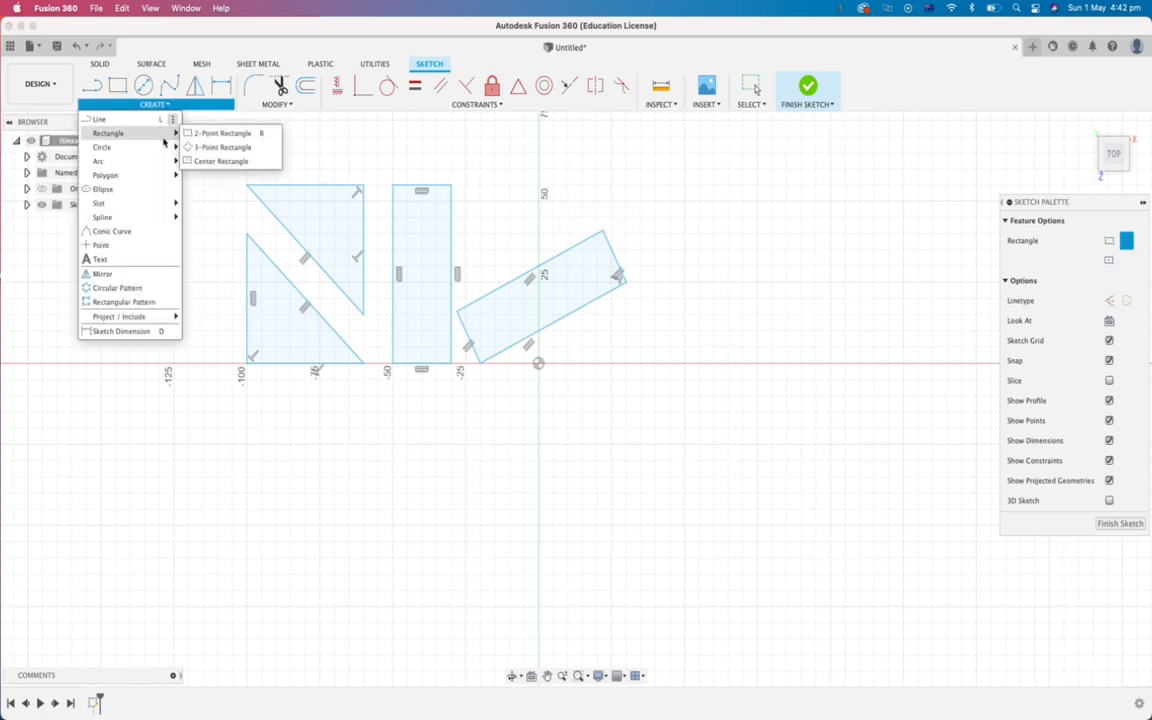
{"action": "mouse_move", "coordinate": [167, 151]}
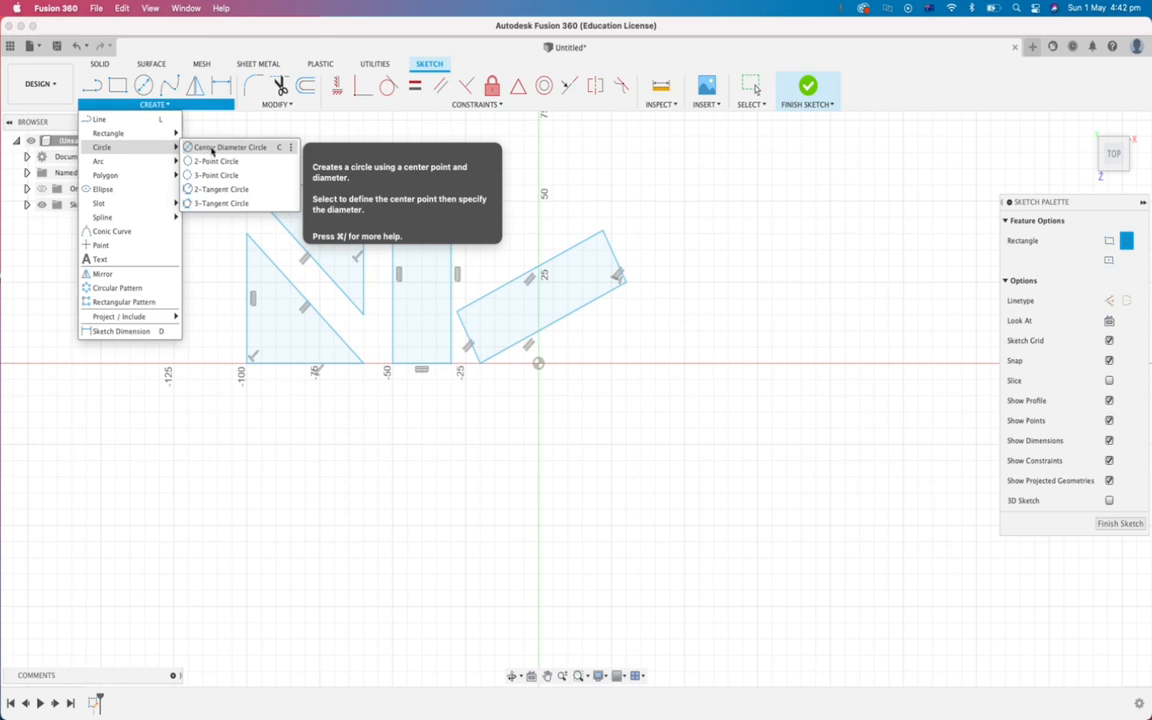
{"action": "left_click", "coordinate": [211, 148]}
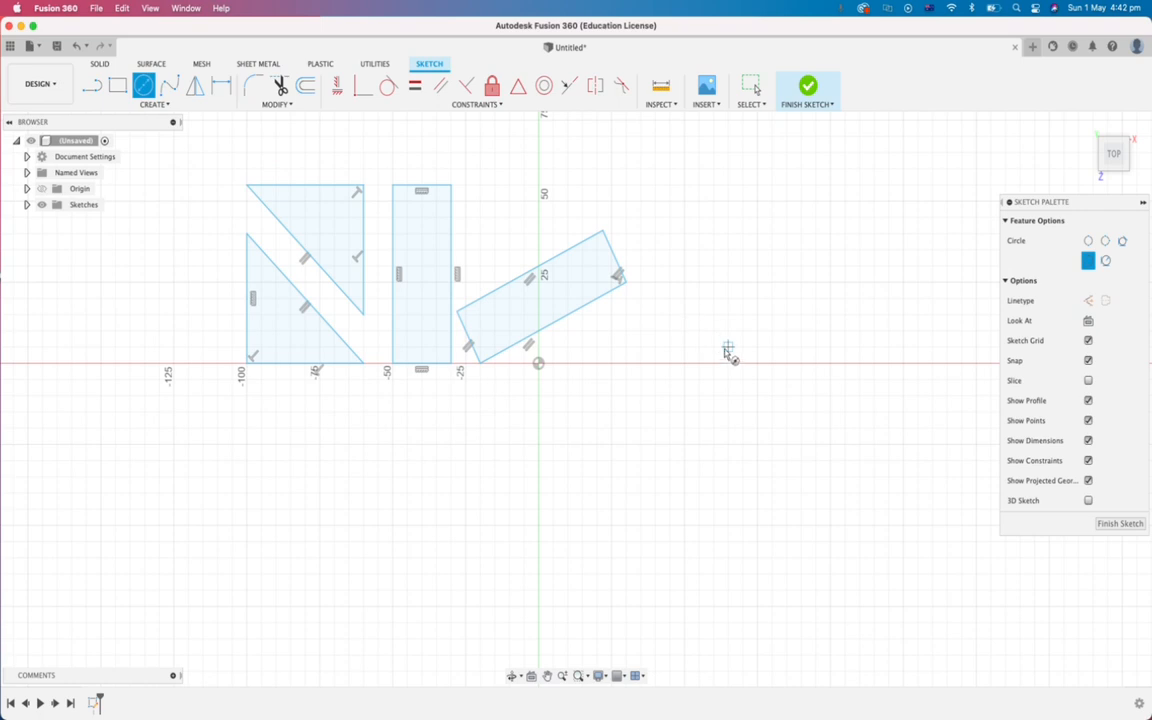
{"action": "left_click", "coordinate": [728, 363]}
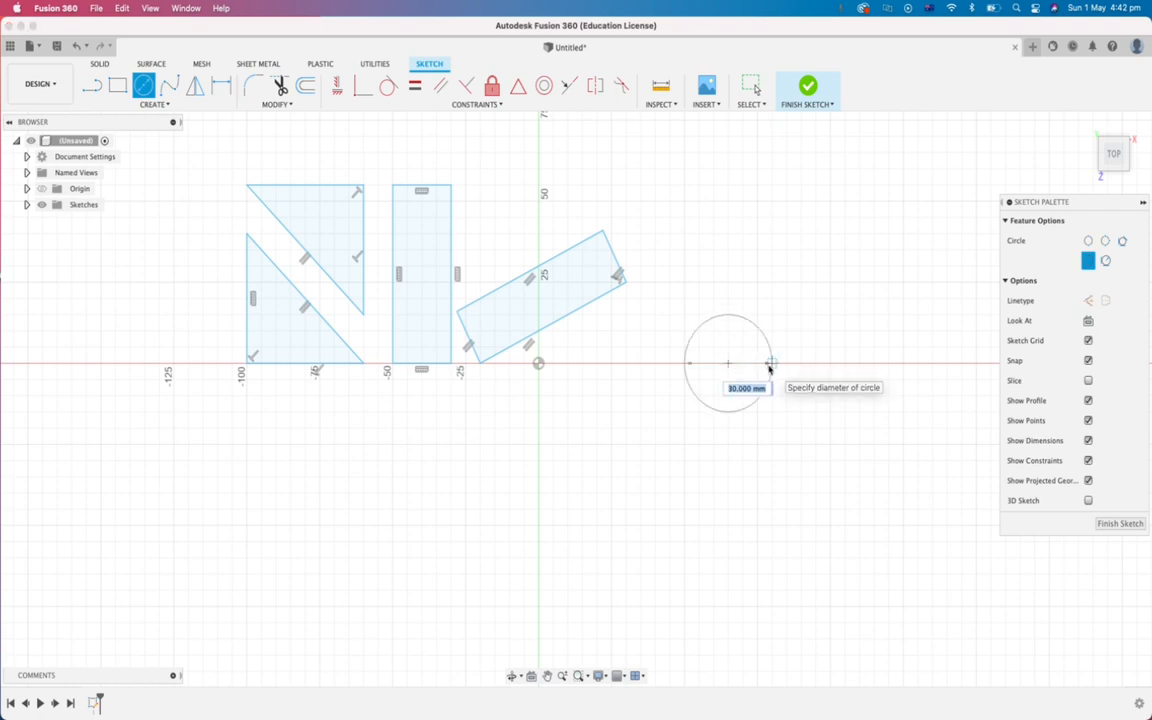
{"action": "left_click", "coordinate": [771, 364]}
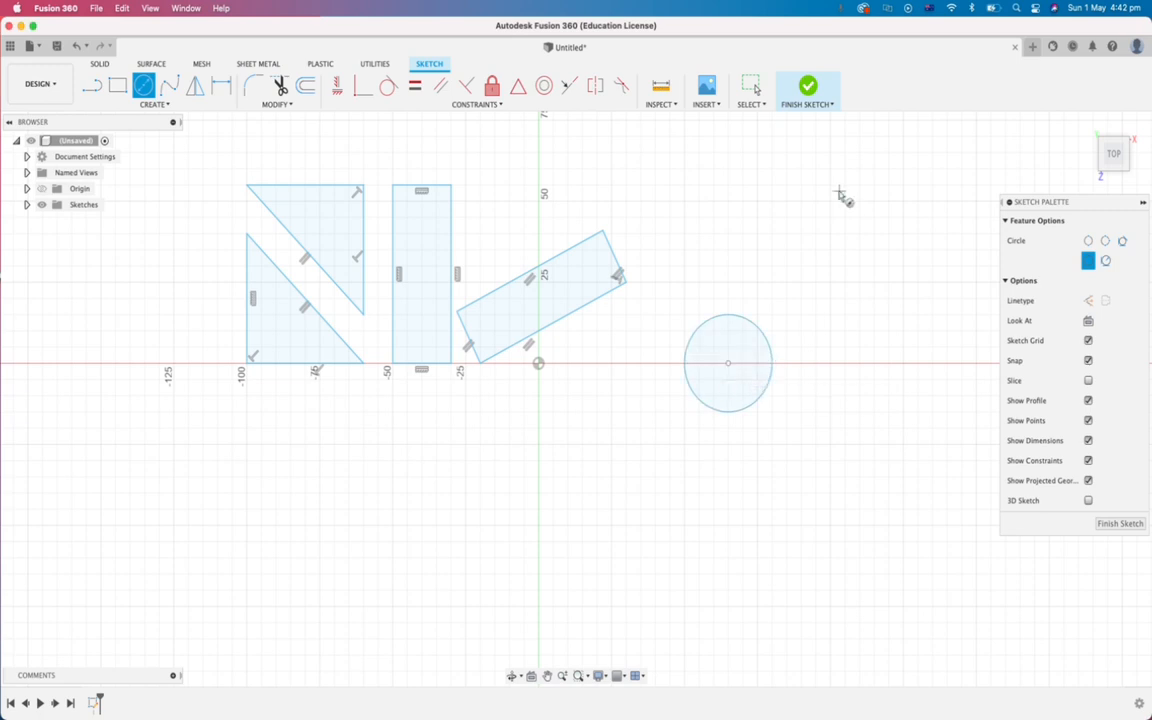
Step: Draw a smaller 2-point circle above the first circle, using two points level with each other as its diameter
{"action": "left_click", "coordinate": [168, 105]}
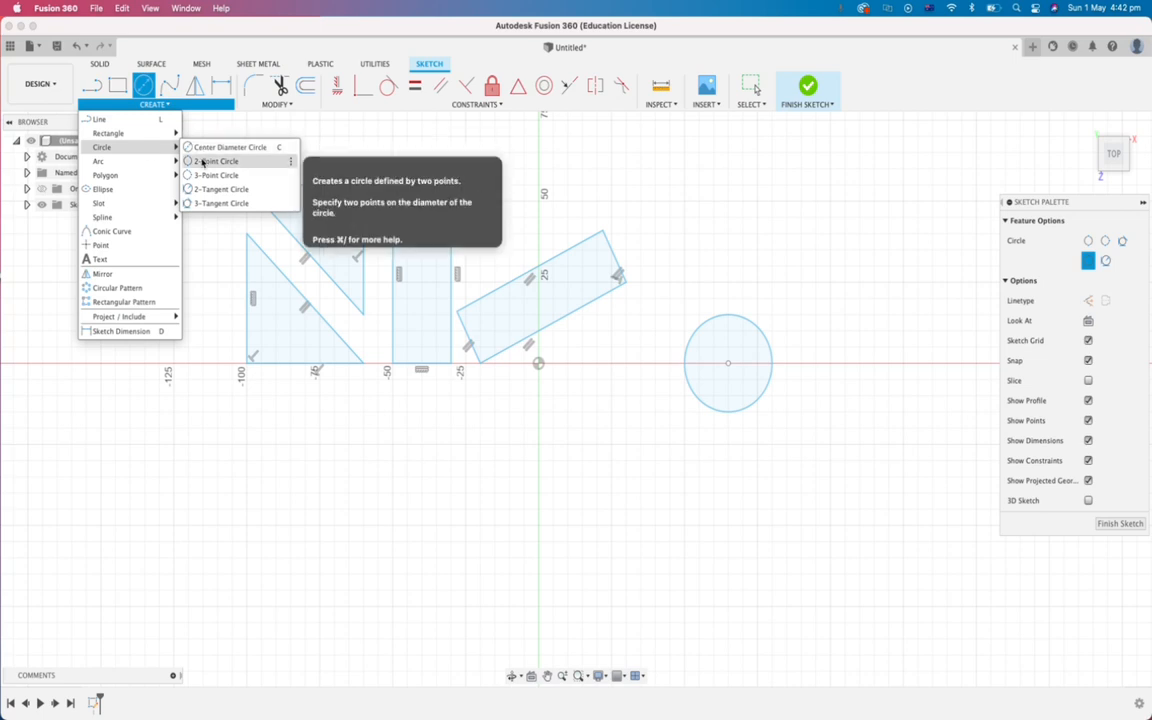
{"action": "left_click", "coordinate": [203, 162]}
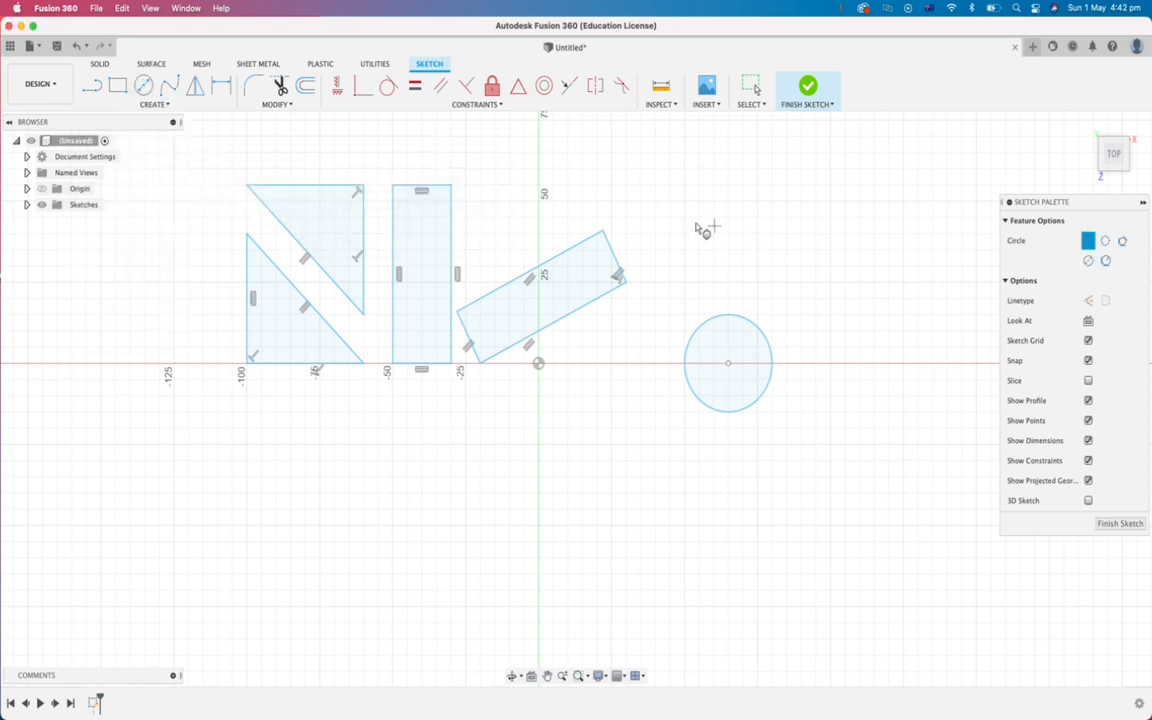
{"action": "left_click", "coordinate": [686, 202]}
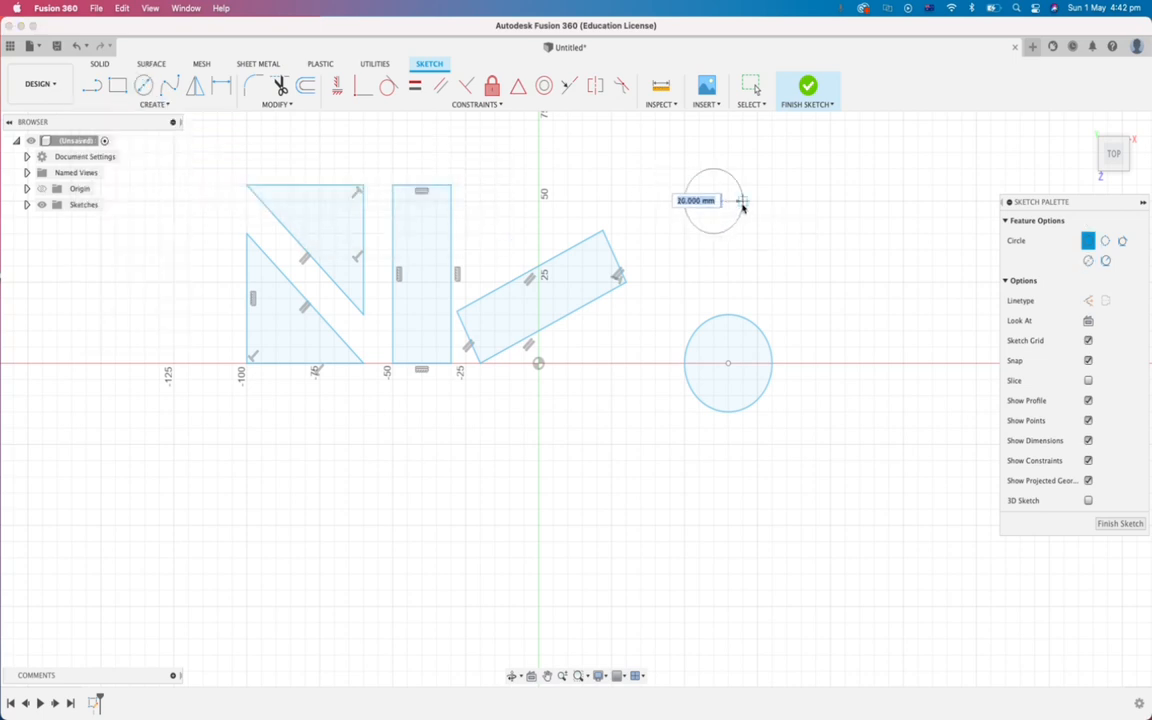
{"action": "left_click", "coordinate": [756, 201]}
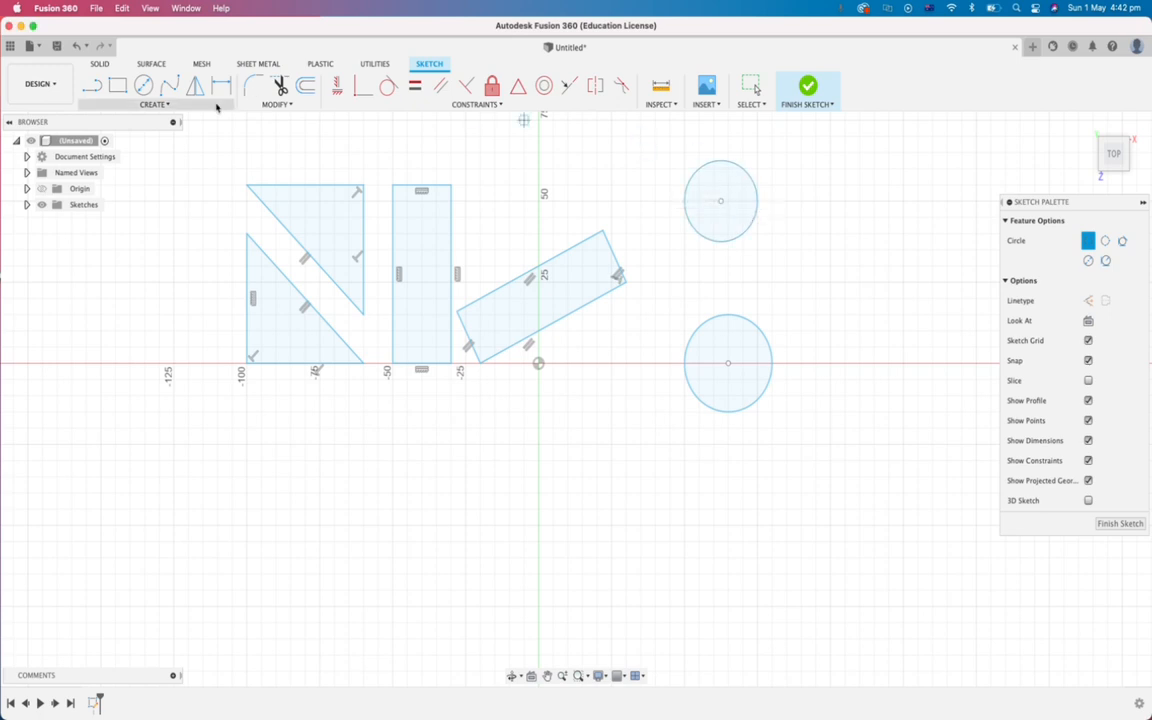
Step: Draw a 3-point arc spanning about 40 mm on the red axis beyond the circles and close it with a straight line between its ends
{"action": "left_click", "coordinate": [167, 106]}
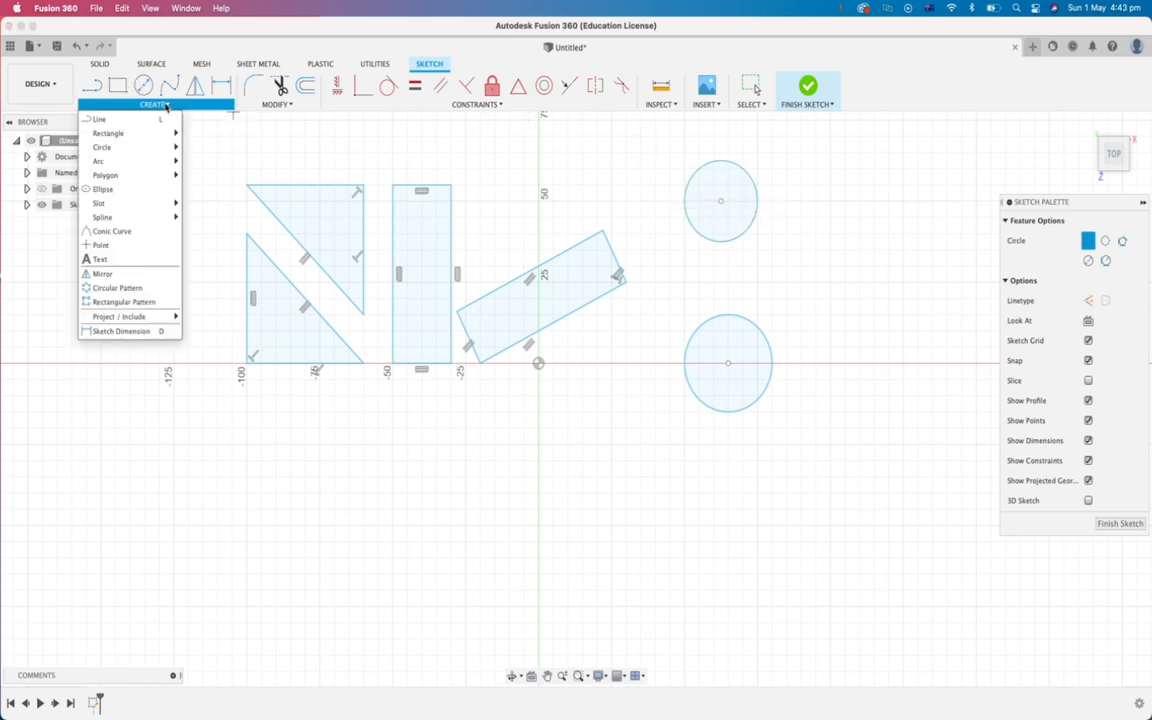
{"action": "mouse_move", "coordinate": [145, 163]}
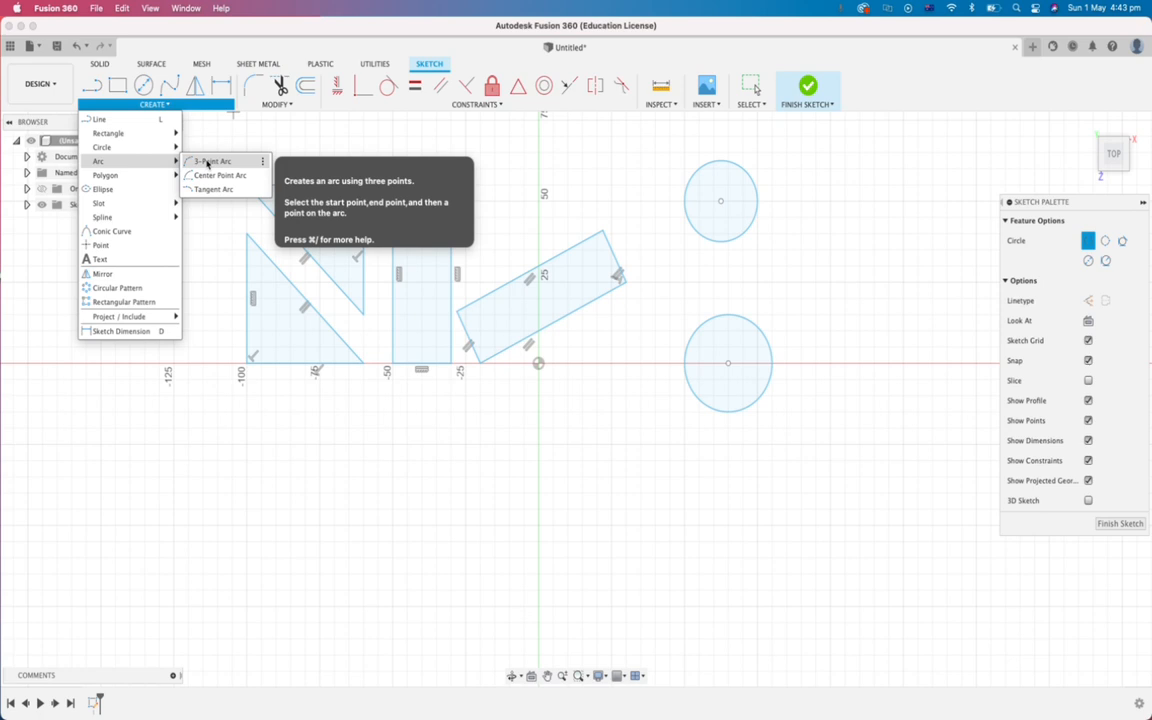
{"action": "left_click", "coordinate": [207, 162]}
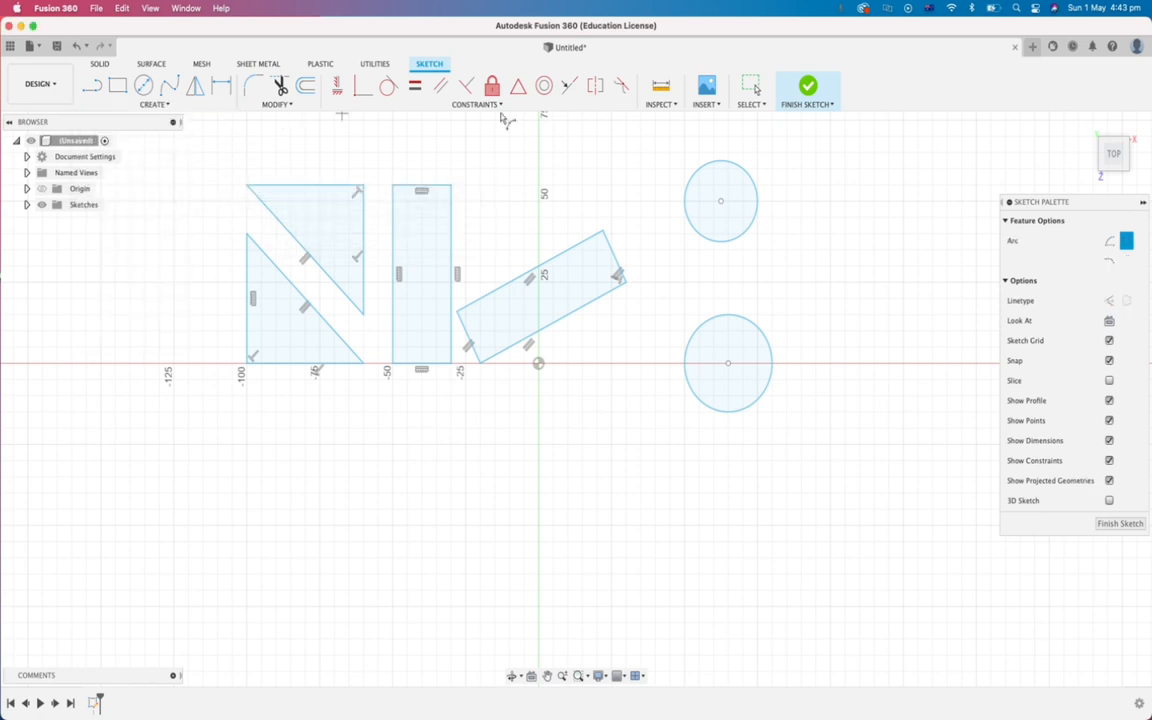
{"action": "left_click", "coordinate": [815, 364]}
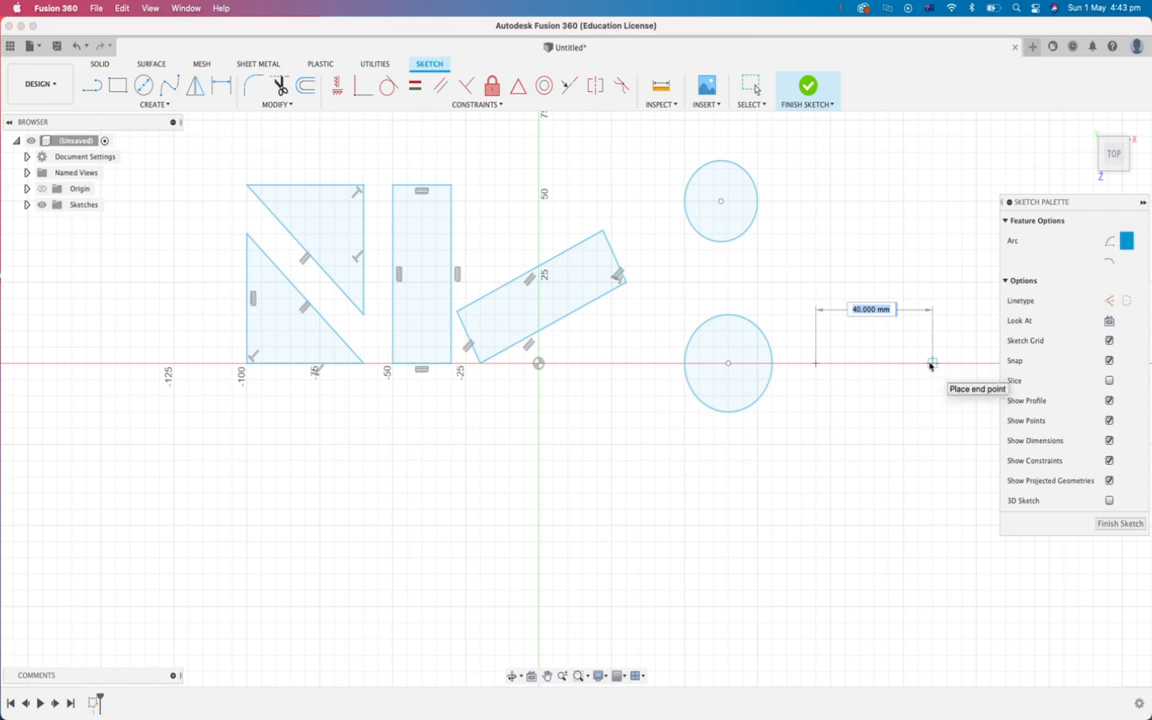
{"action": "left_click", "coordinate": [931, 364]}
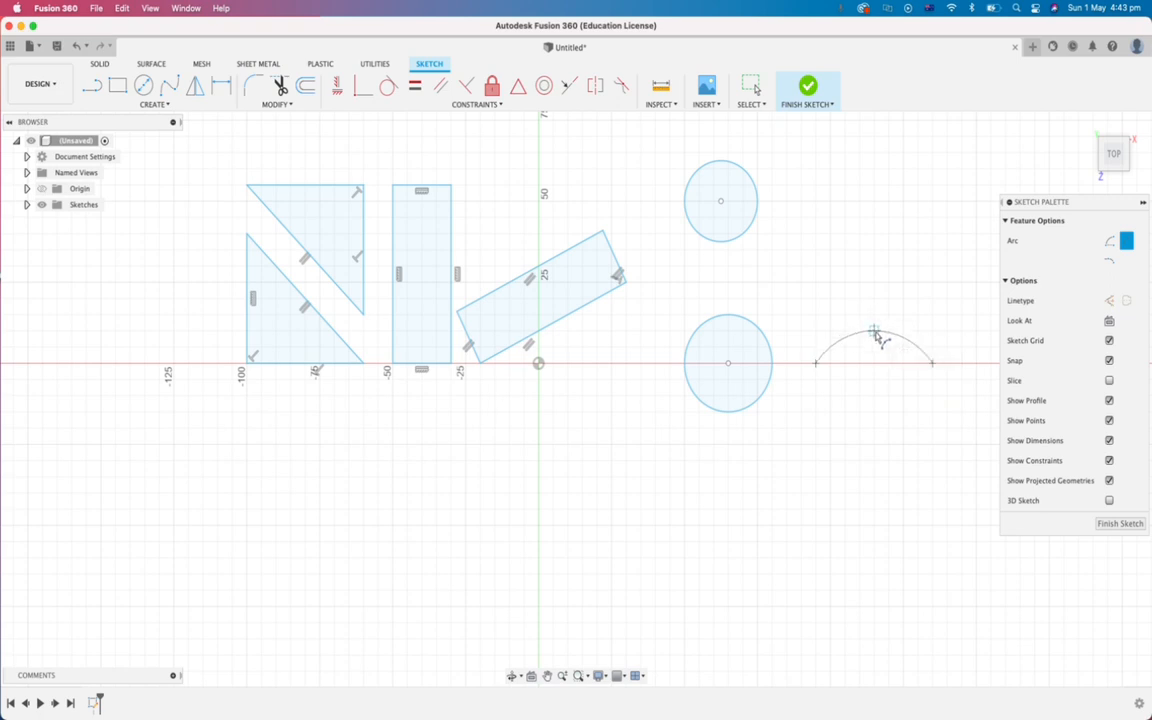
{"action": "left_click", "coordinate": [876, 333]}
{"action": "left_click", "coordinate": [91, 86]}
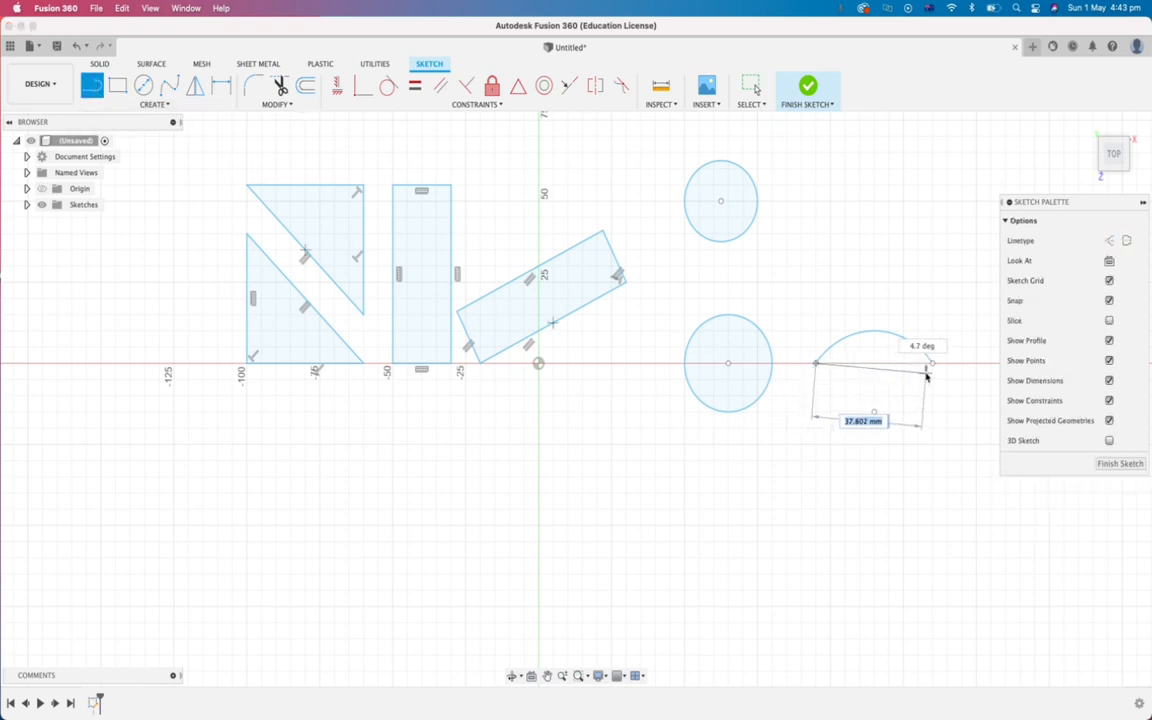
{"action": "left_click", "coordinate": [840, 334]}
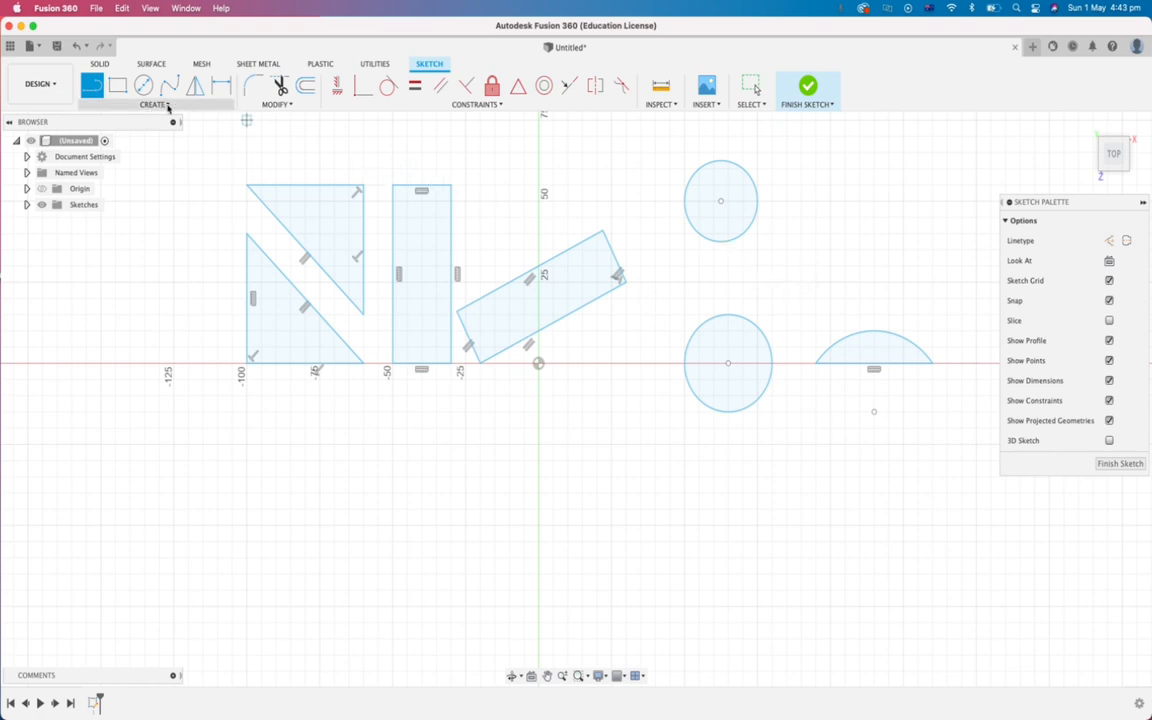
{"action": "left_click", "coordinate": [168, 106]}
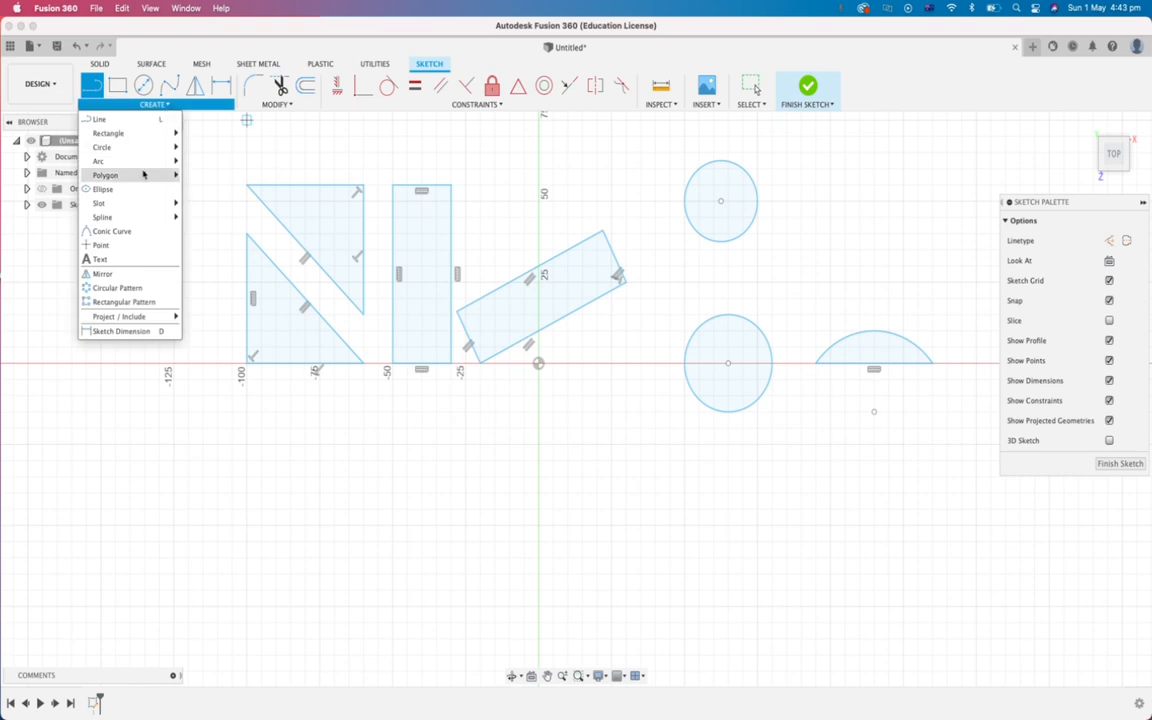
{"action": "mouse_move", "coordinate": [143, 176]}
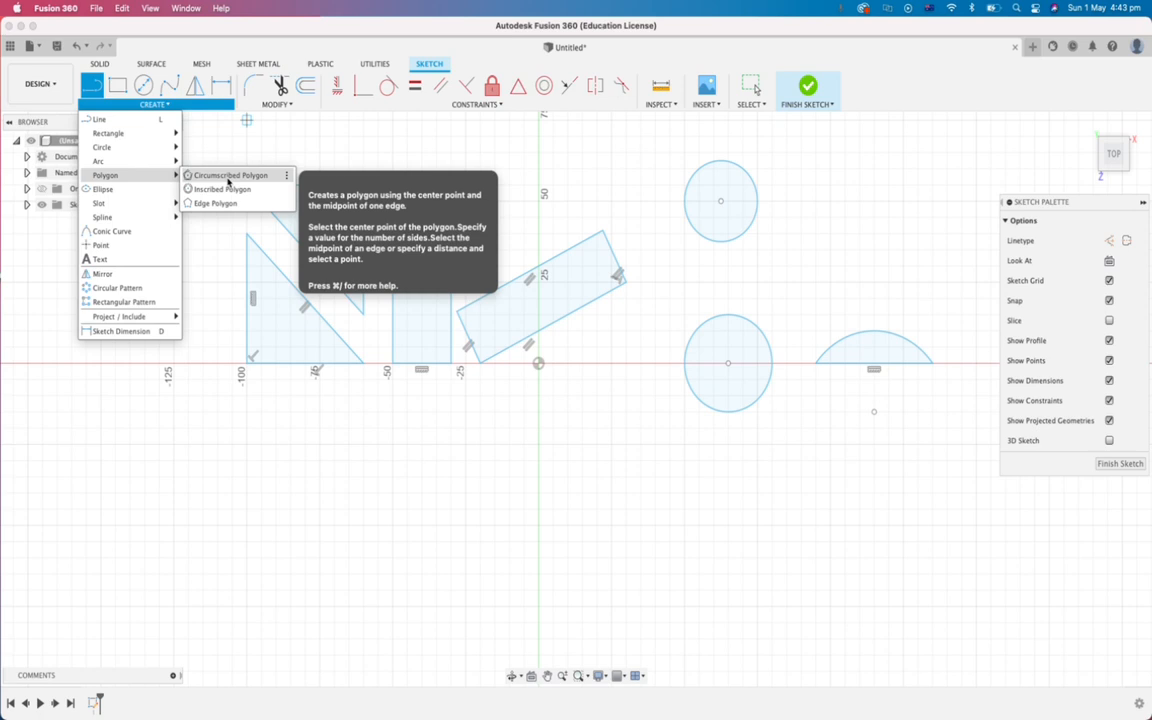
{"action": "left_click", "coordinate": [229, 178]}
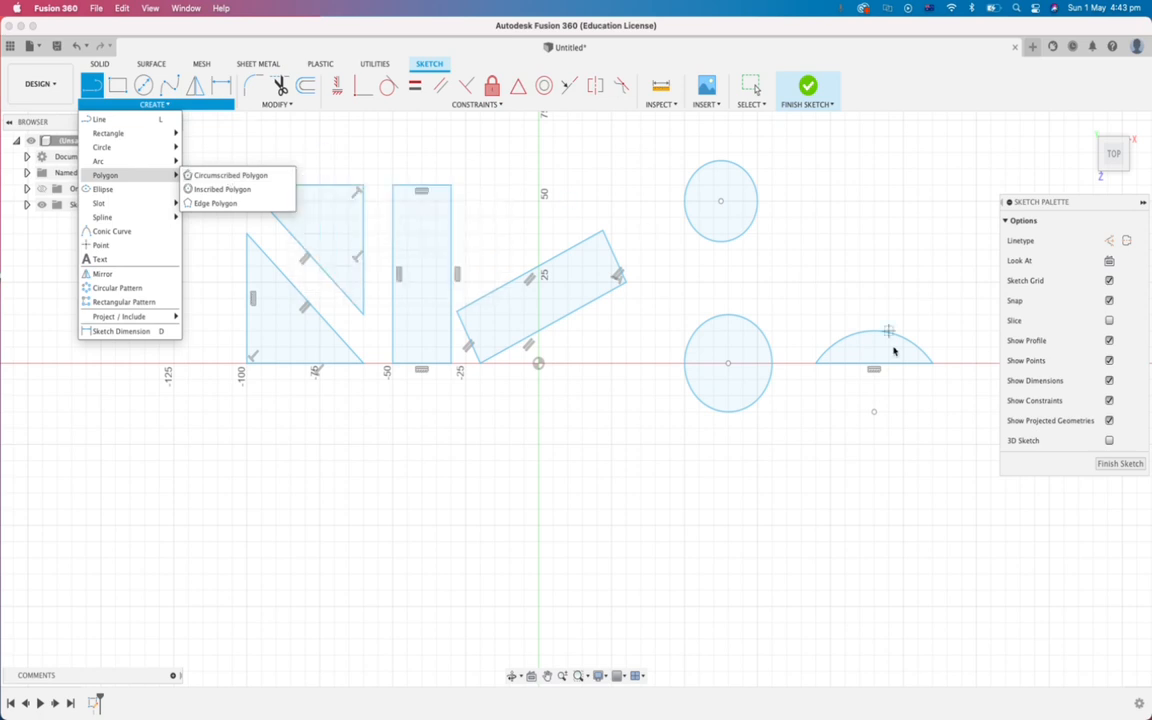
{"action": "left_click", "coordinate": [860, 217]}
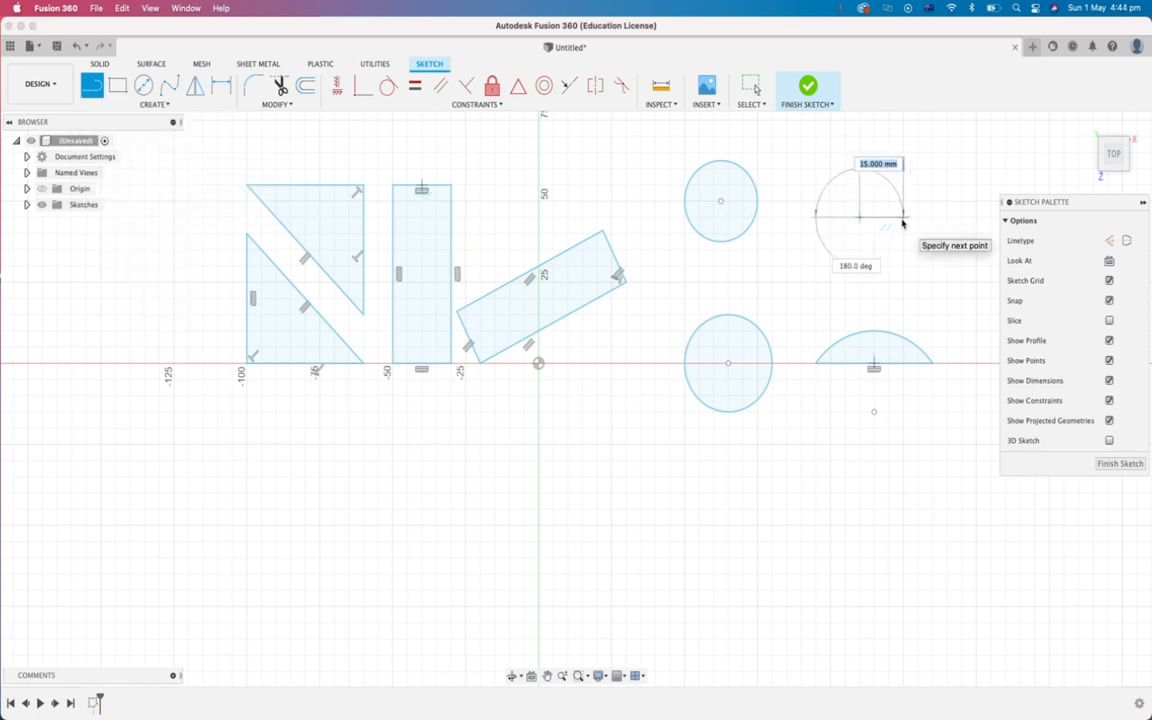
{"action": "left_click", "coordinate": [903, 280]}
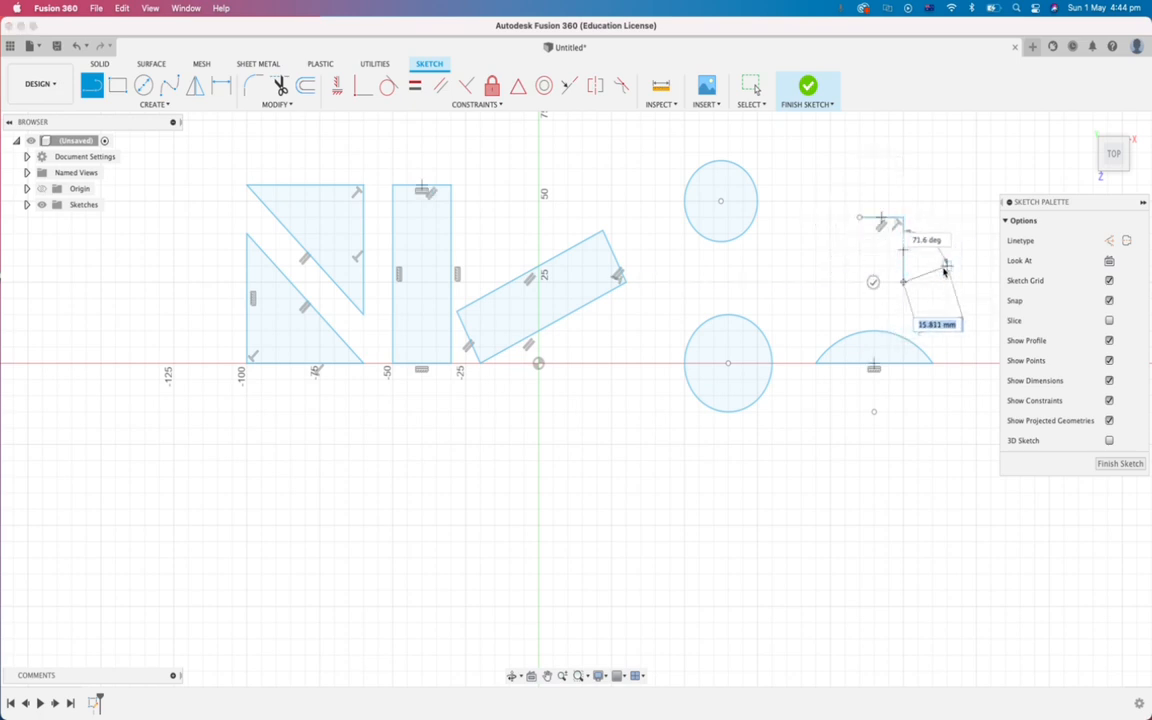
{"action": "key", "text": "Escape"}
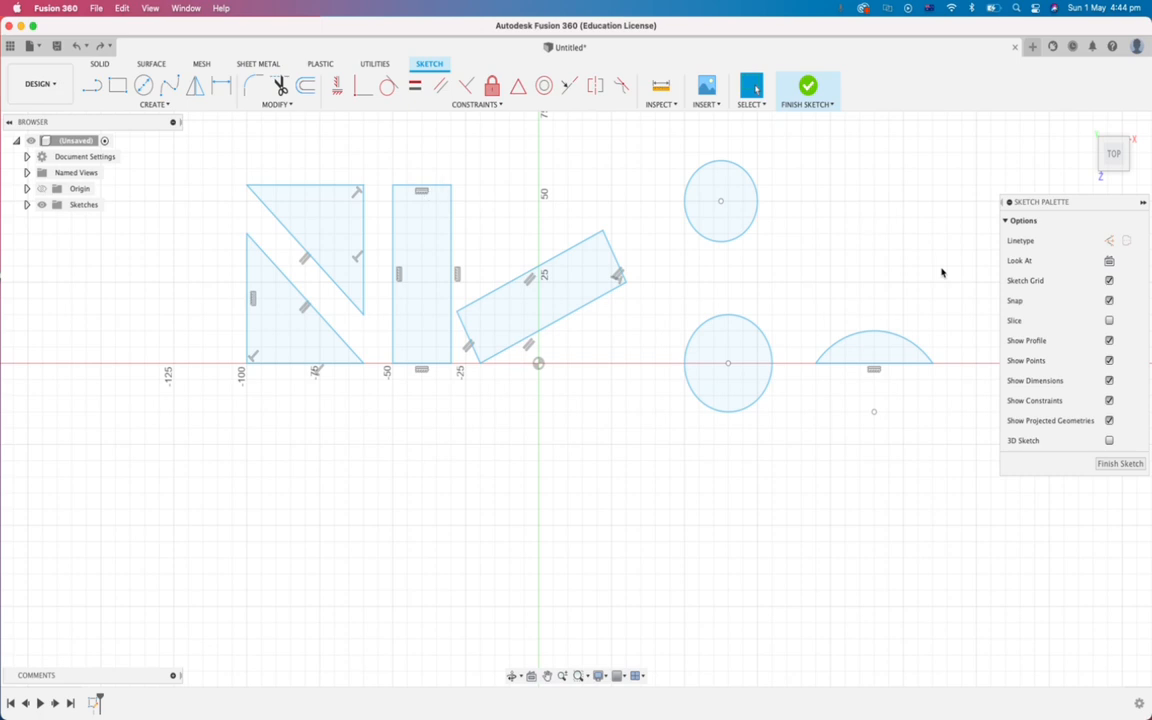
Step: Draw a circumscribed hexagon with an inner radius of about 15 mm beside the upper circle, above the arc and level with that circle's centre
{"action": "left_click", "coordinate": [154, 104]}
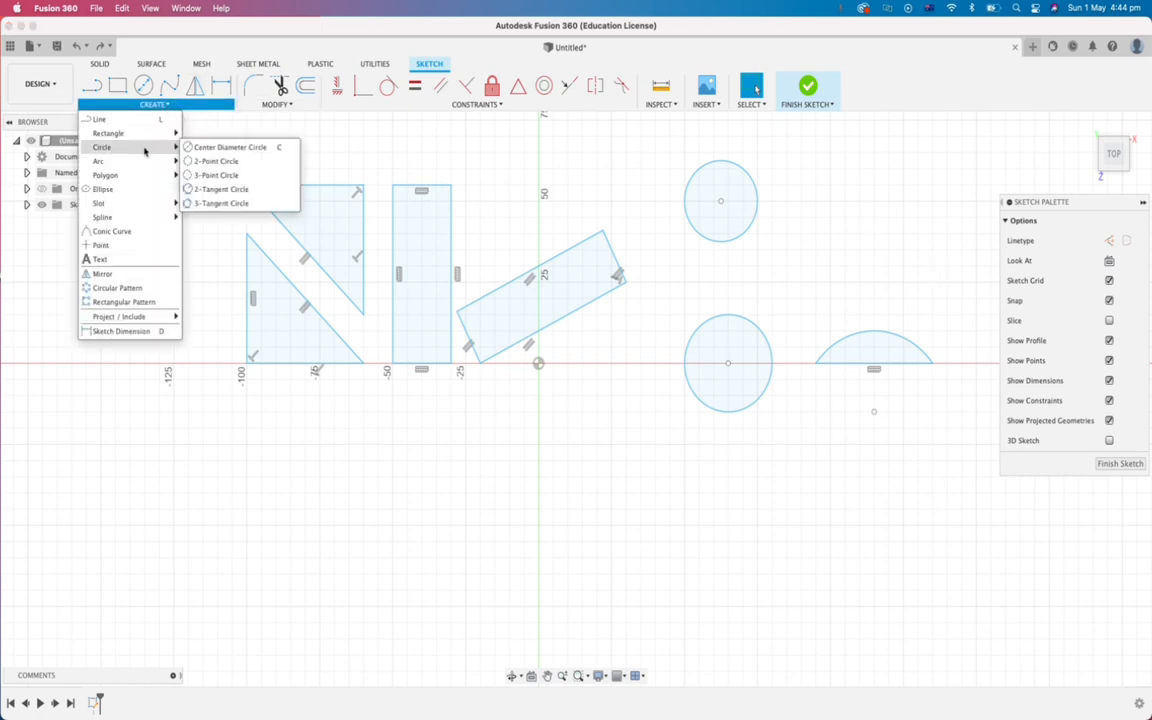
{"action": "left_click", "coordinate": [208, 177]}
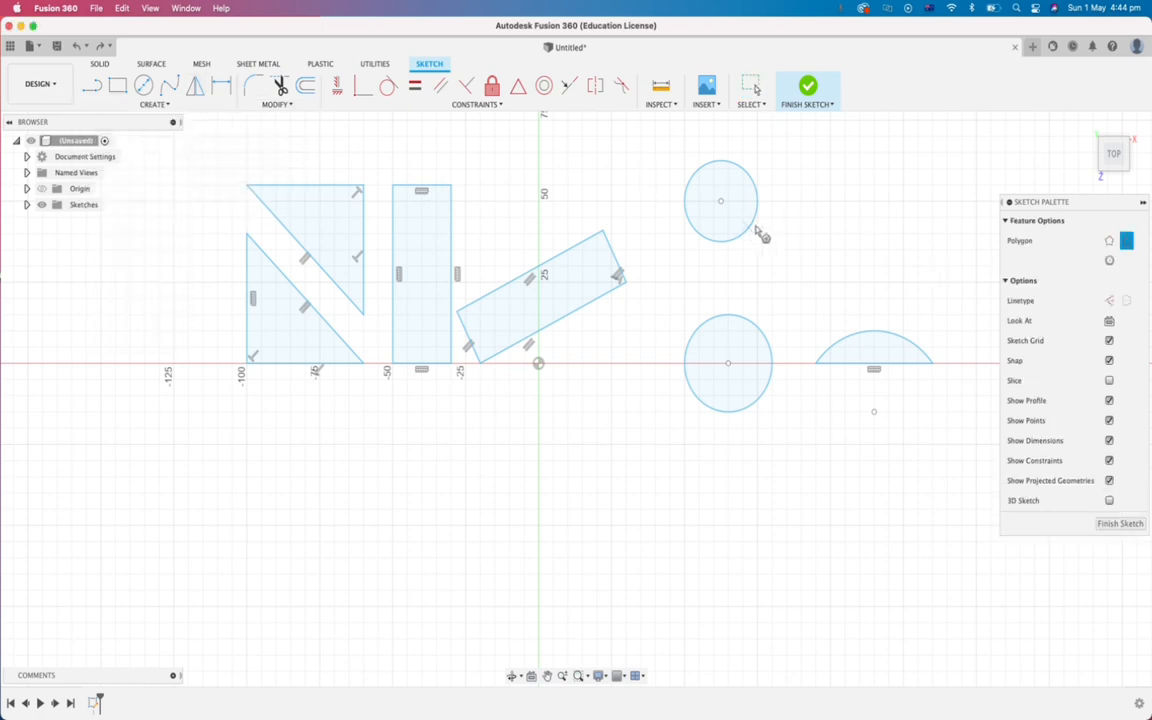
{"action": "left_click", "coordinate": [861, 201]}
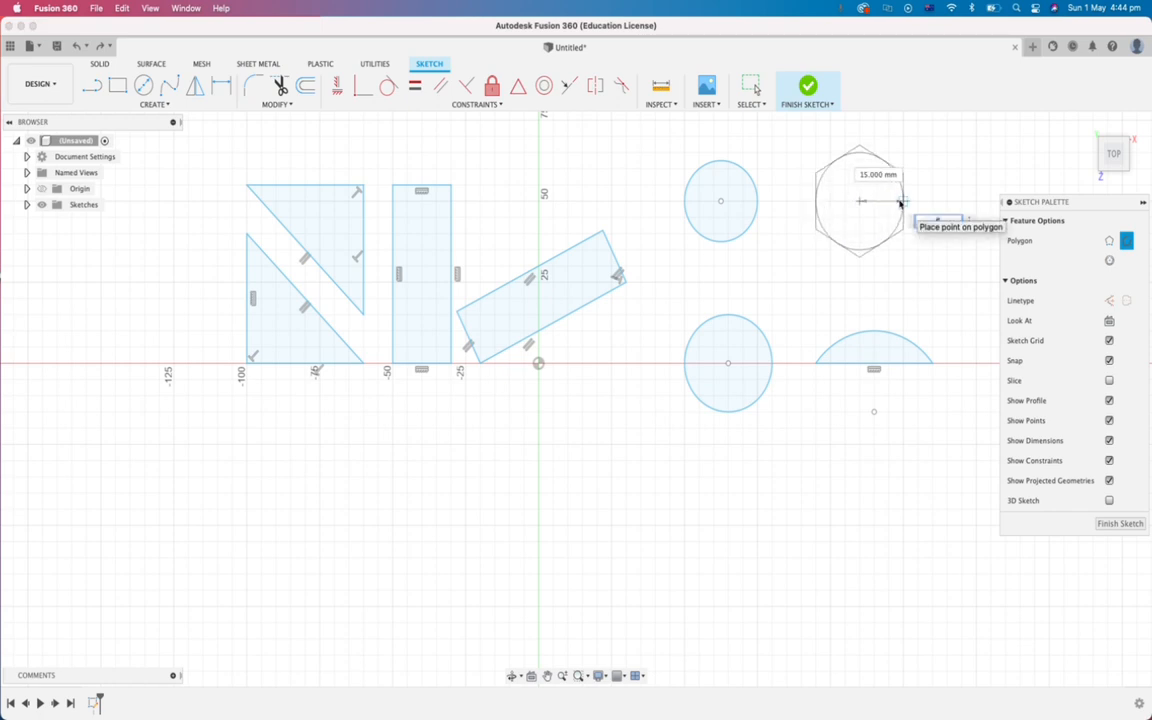
{"action": "left_click", "coordinate": [901, 203]}
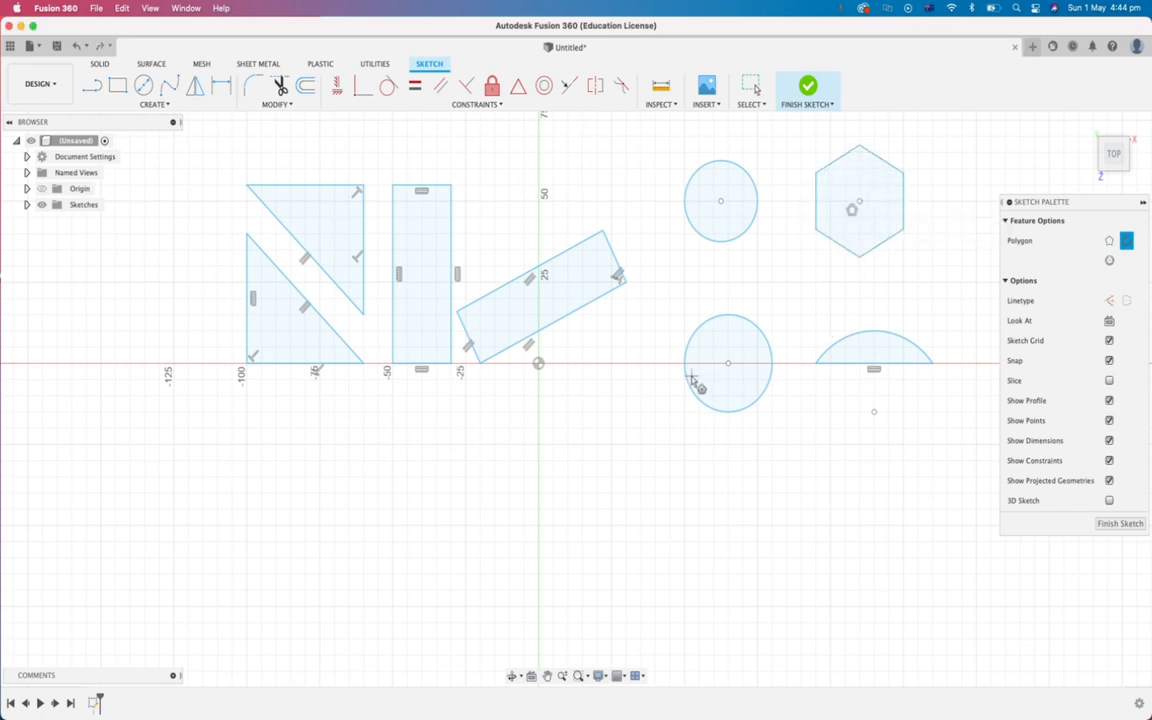
Step: Draw a smaller circumscribed hexagon with an inner radius of about 5 mm between the large hexagon and the arc
{"action": "left_click", "coordinate": [918, 282]}
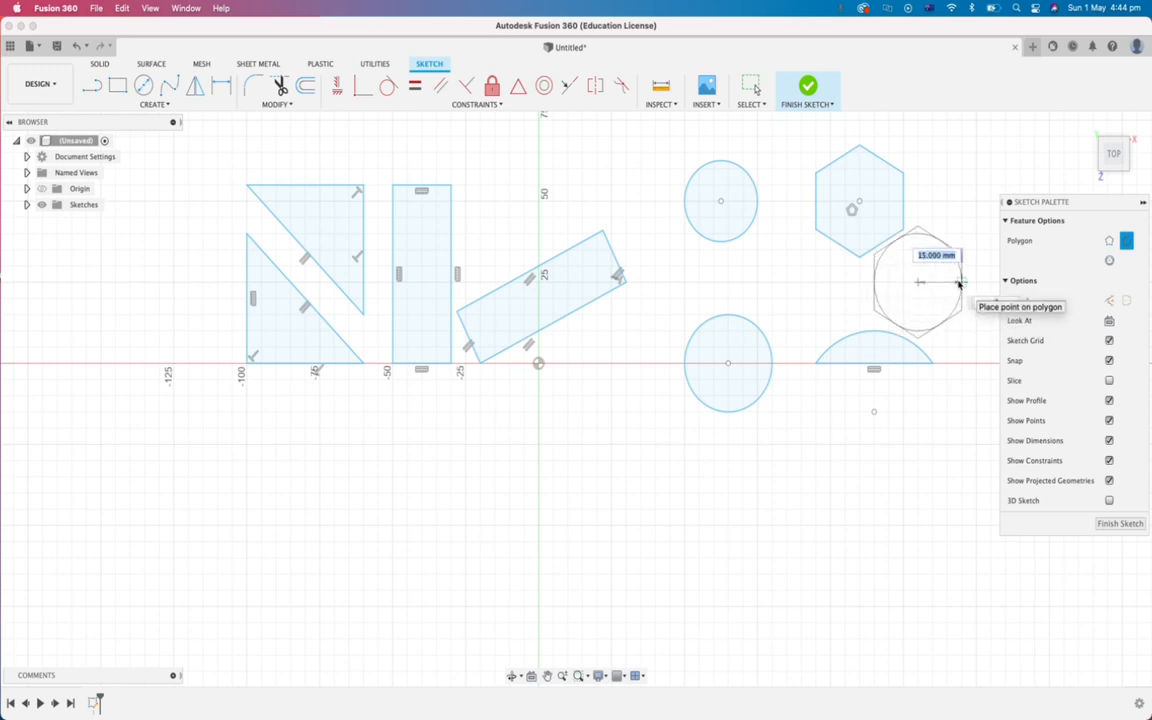
{"action": "type", "text": "5"}
{"action": "key", "text": "Return"}
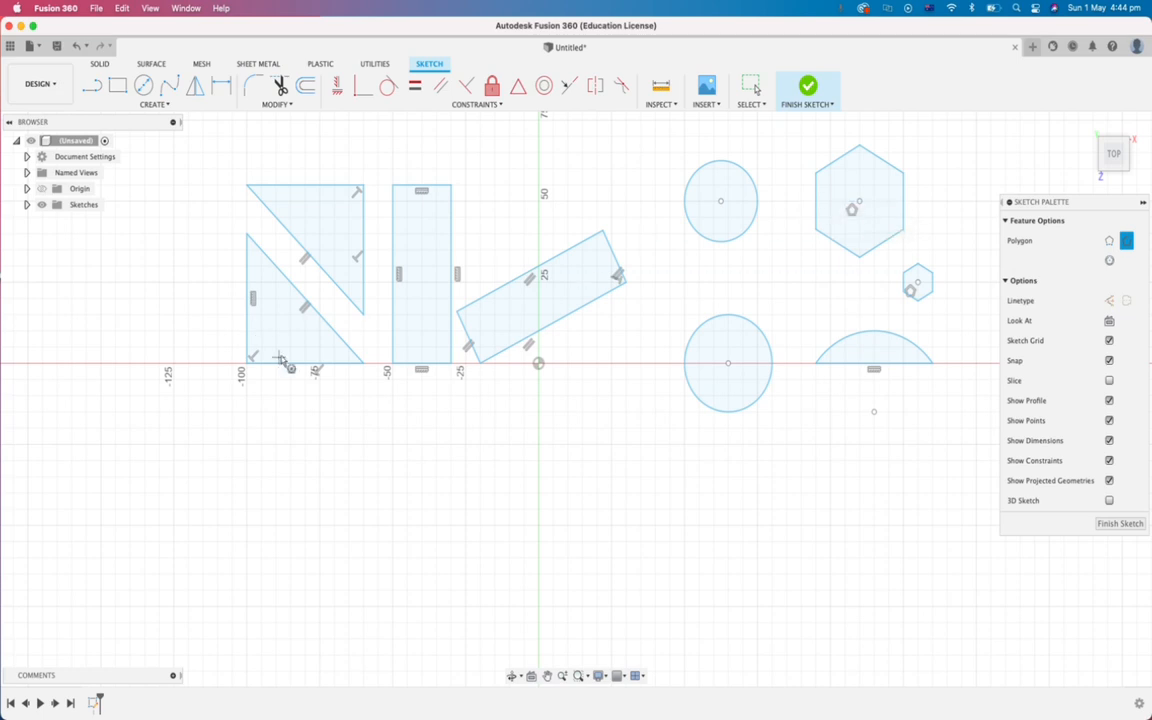
Step: Draw an eight-sided circumscribed polygon with an 8 mm inner radius in the empty area below the red axis, and delete it
{"action": "left_click", "coordinate": [424, 493]}
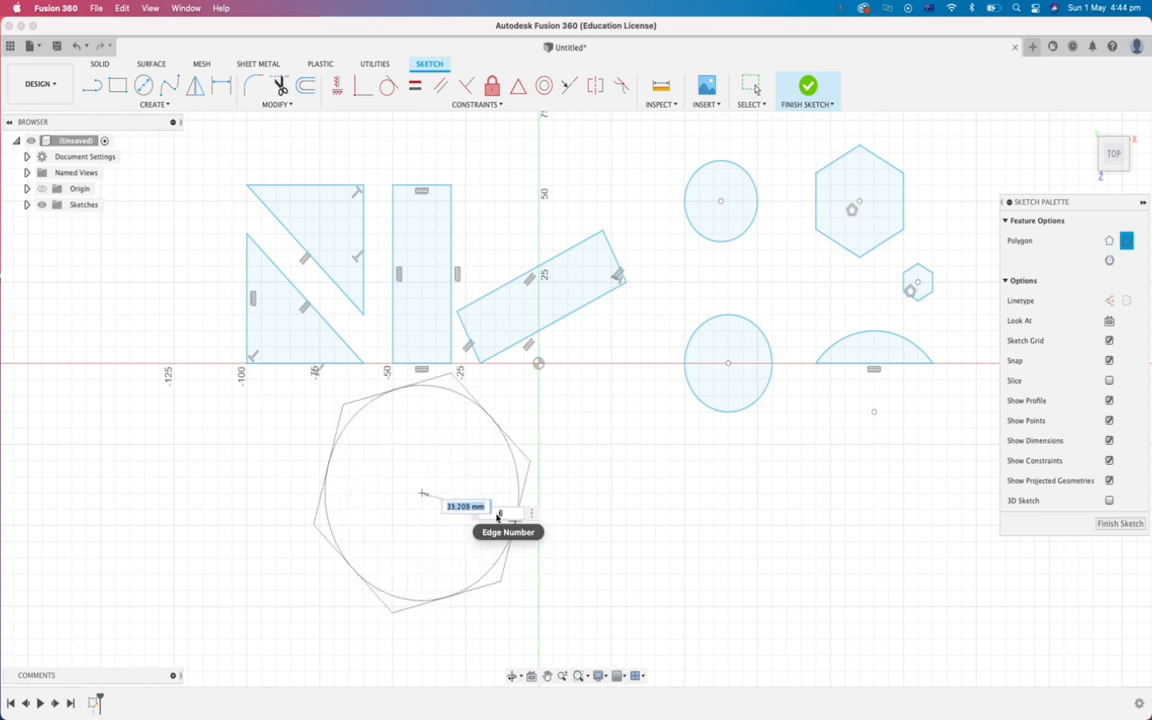
{"action": "type", "text": "8"}
{"action": "key", "text": "Tab"}
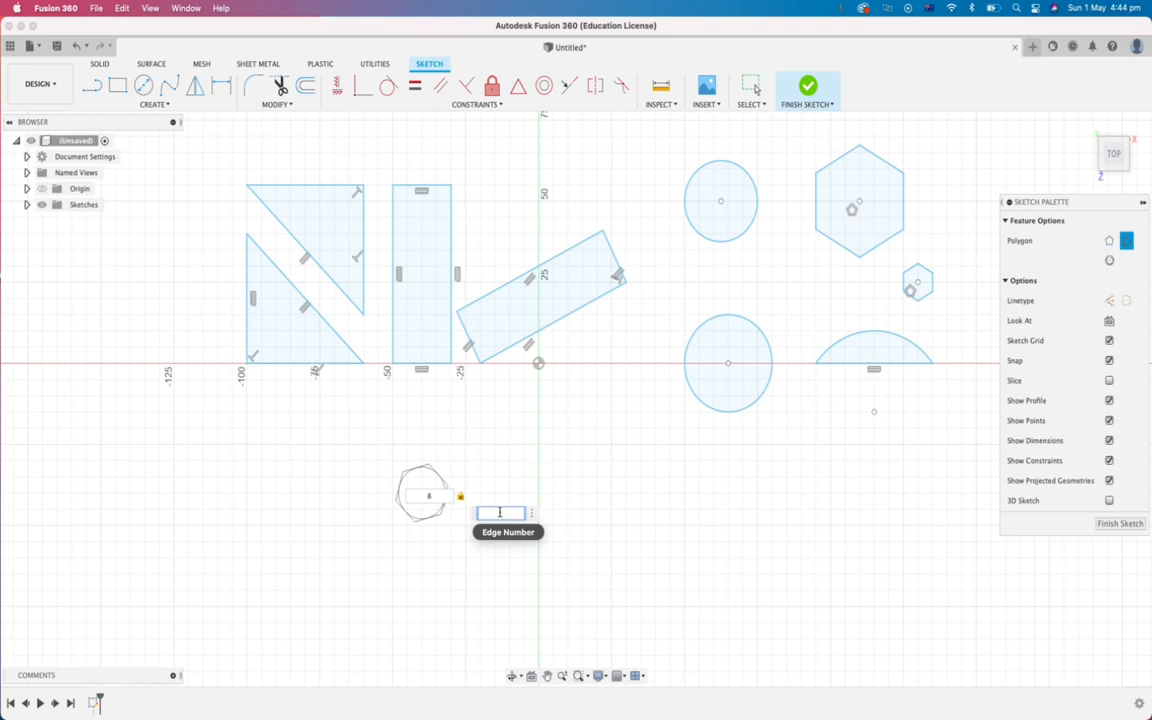
{"action": "key", "text": "Return"}
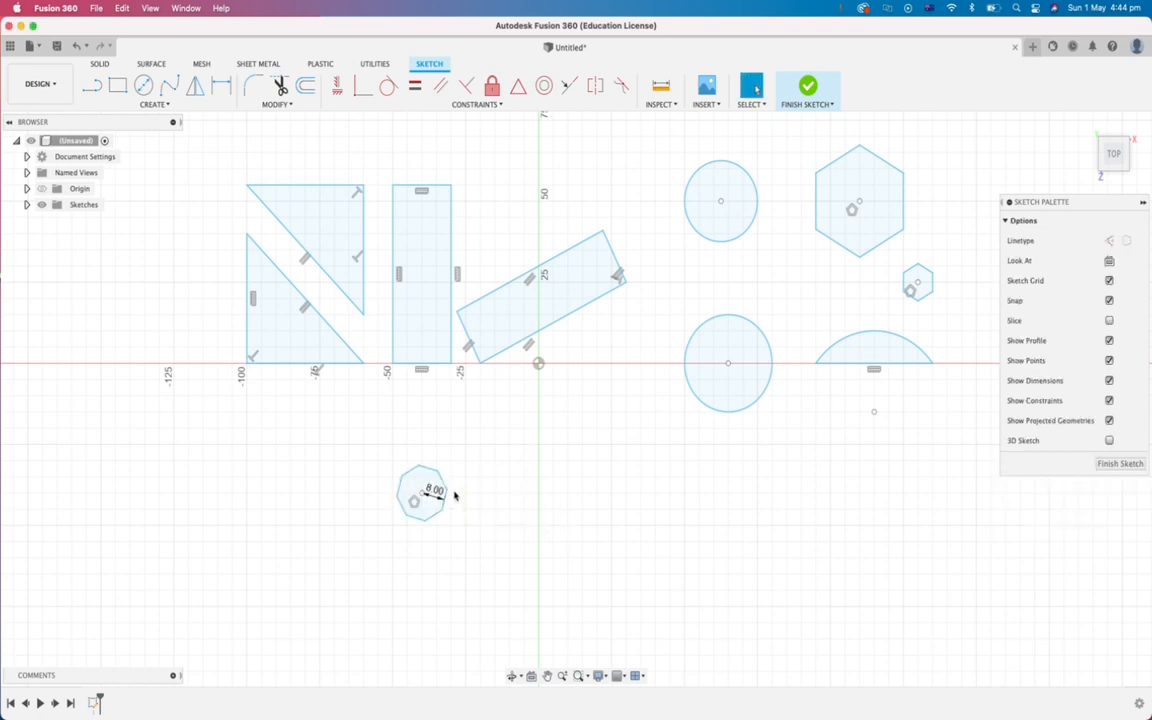
{"action": "left_click_drag", "start_coordinate": [381, 452], "coordinate": [466, 538]}
{"action": "key", "text": "Delete"}
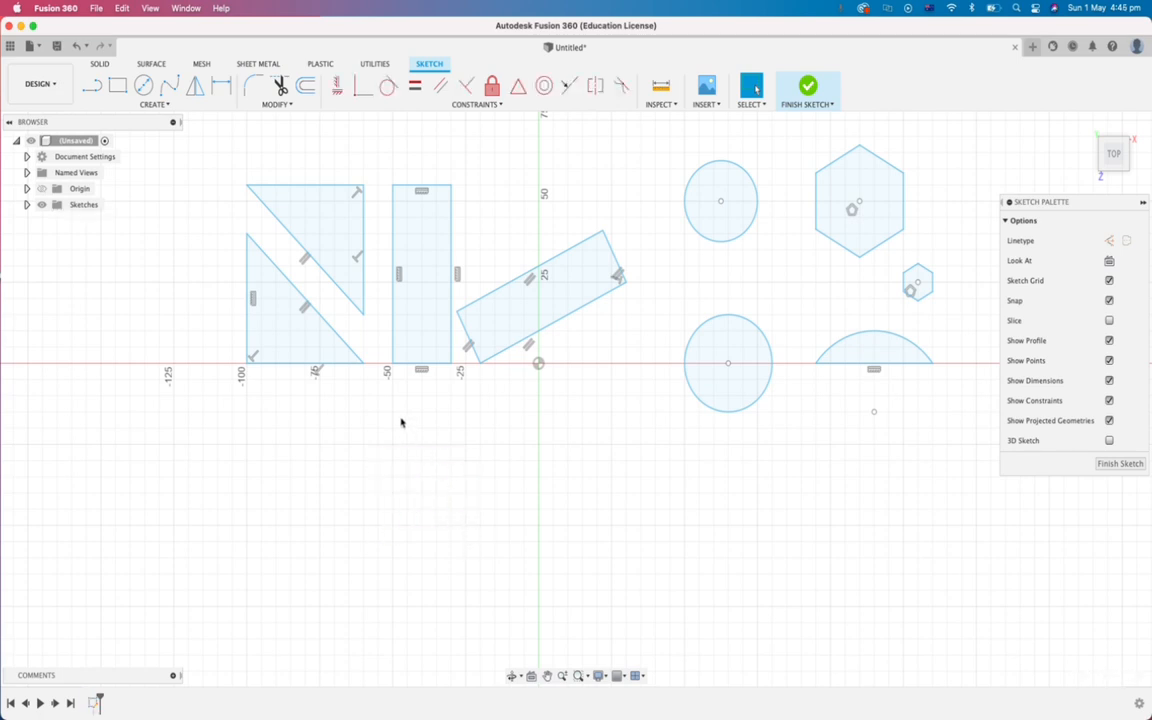
Step: Draw a horizontal ellipse about 80 mm long and 26 mm wide below the red axis, centred under the upright rectangle
{"action": "left_click", "coordinate": [168, 105]}
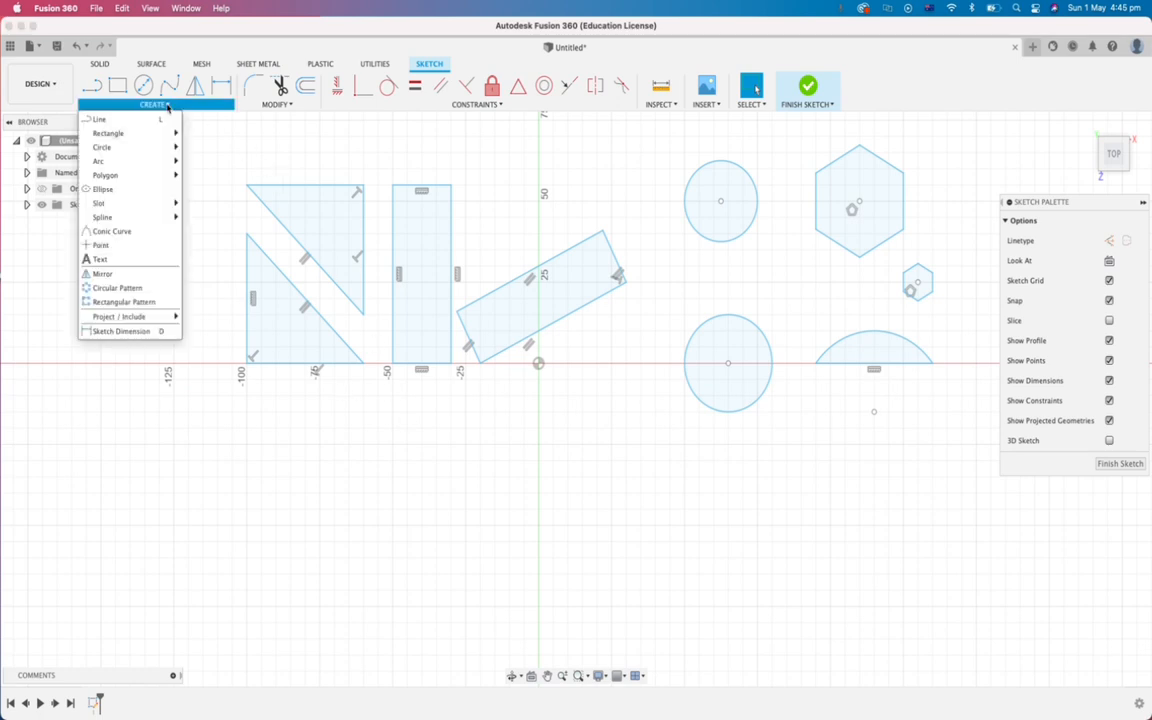
{"action": "left_click", "coordinate": [128, 189]}
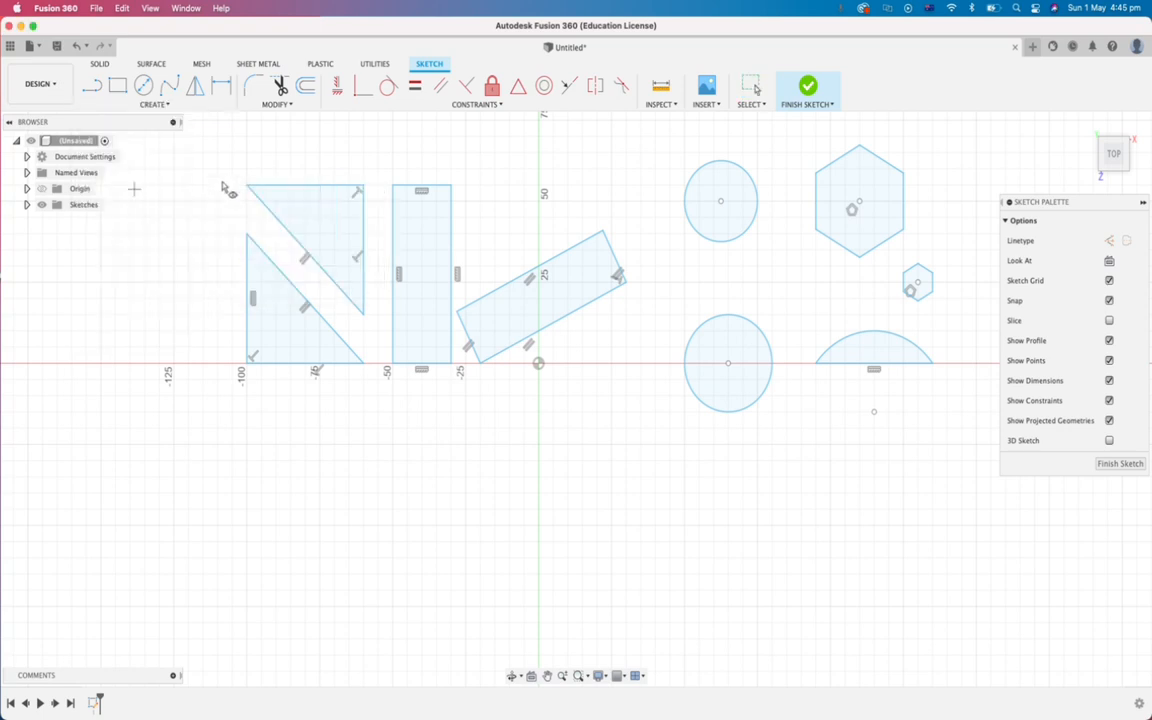
{"action": "left_click", "coordinate": [392, 525]}
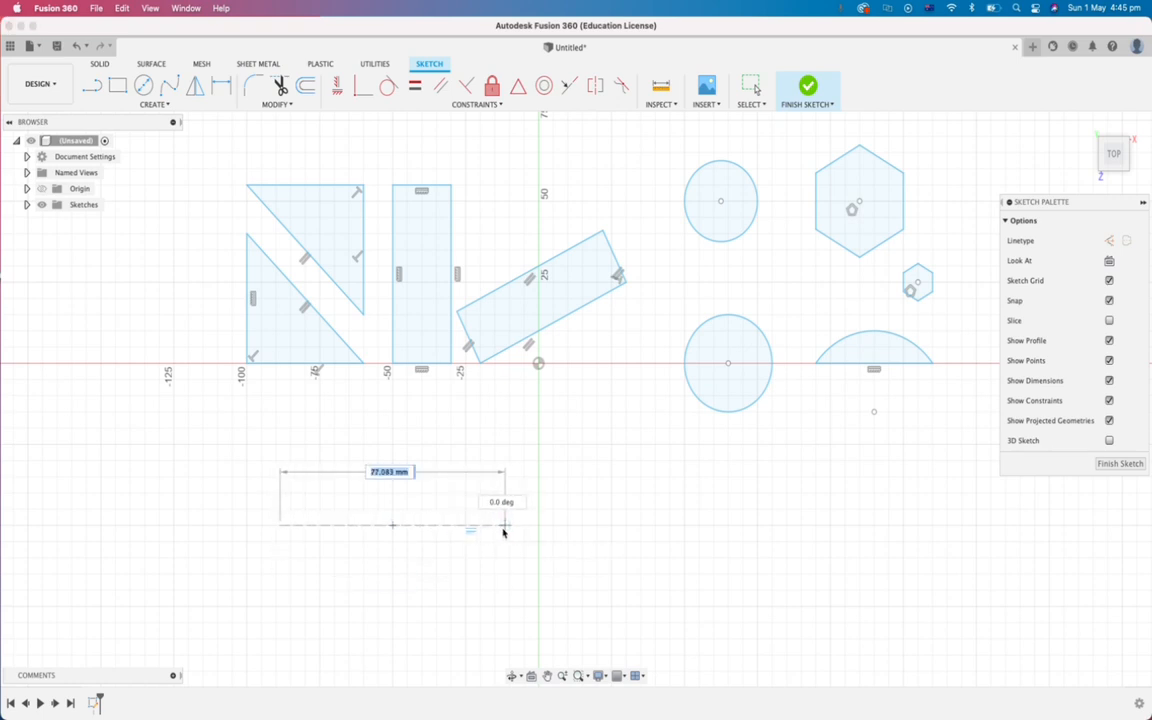
{"action": "left_click", "coordinate": [511, 530]}
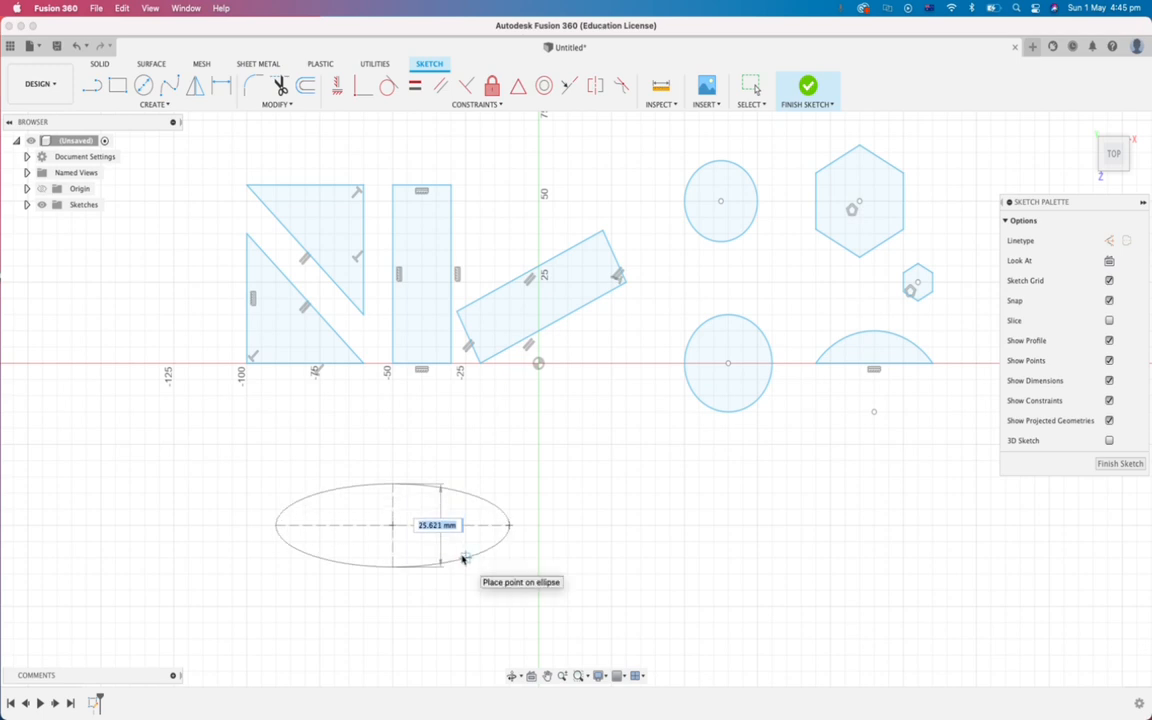
{"action": "left_click", "coordinate": [463, 558]}
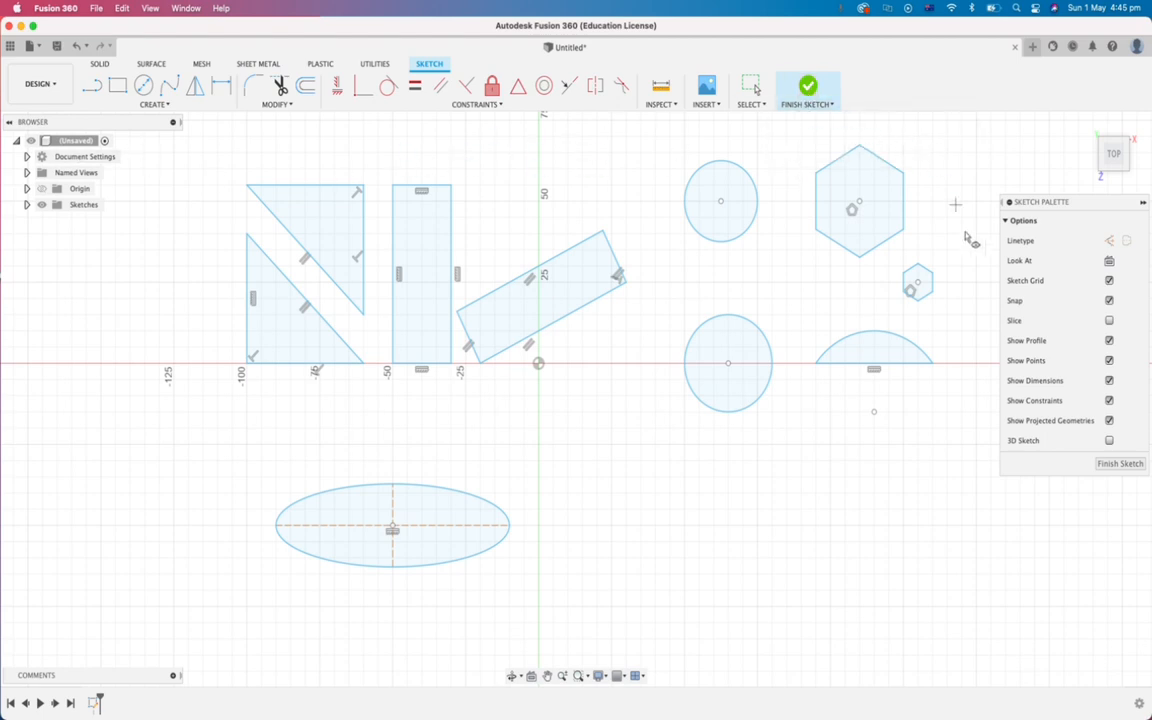
Step: Finish the sketch and extrude the ellipse 15 mm upward as a new body
{"action": "left_click", "coordinate": [807, 87]}
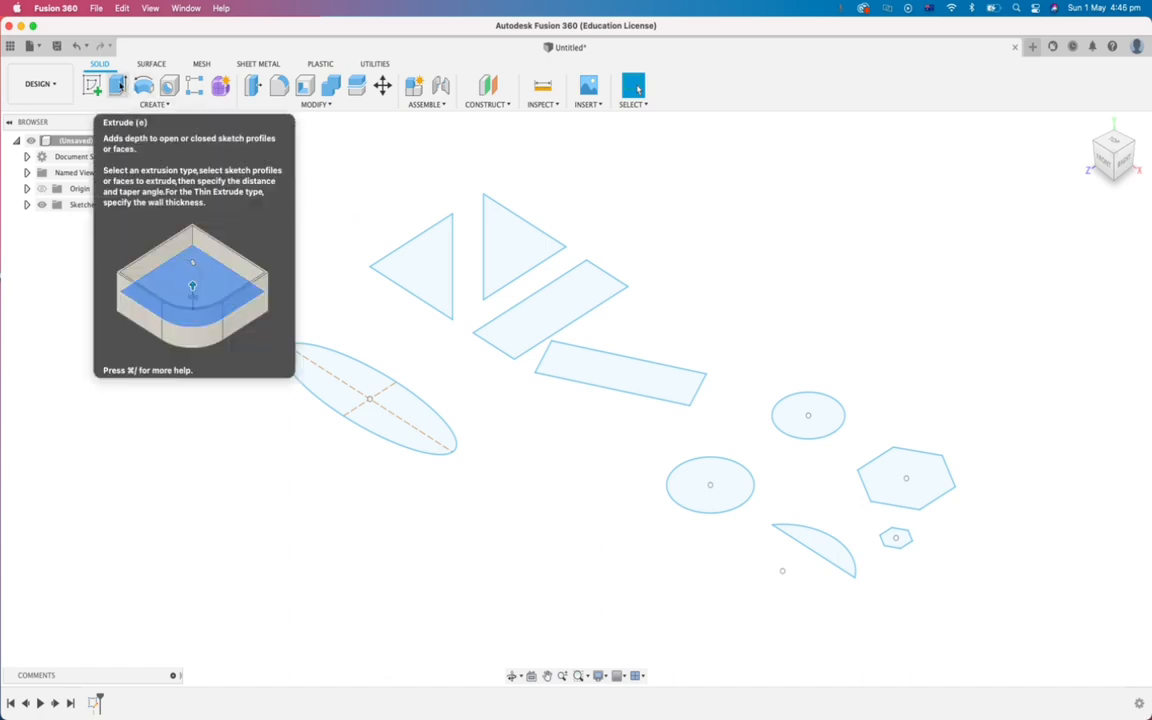
{"action": "left_click", "coordinate": [119, 87]}
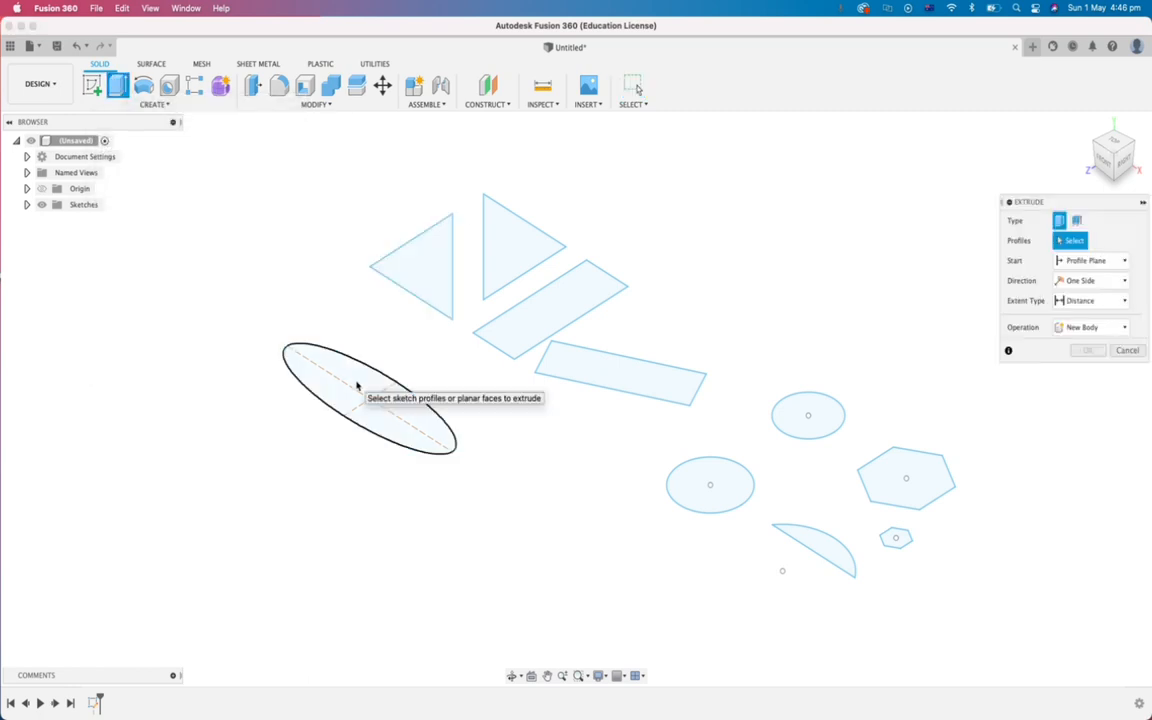
{"action": "left_click", "coordinate": [357, 386]}
{"action": "left_click_drag", "start_coordinate": [369, 395], "coordinate": [369, 347]}
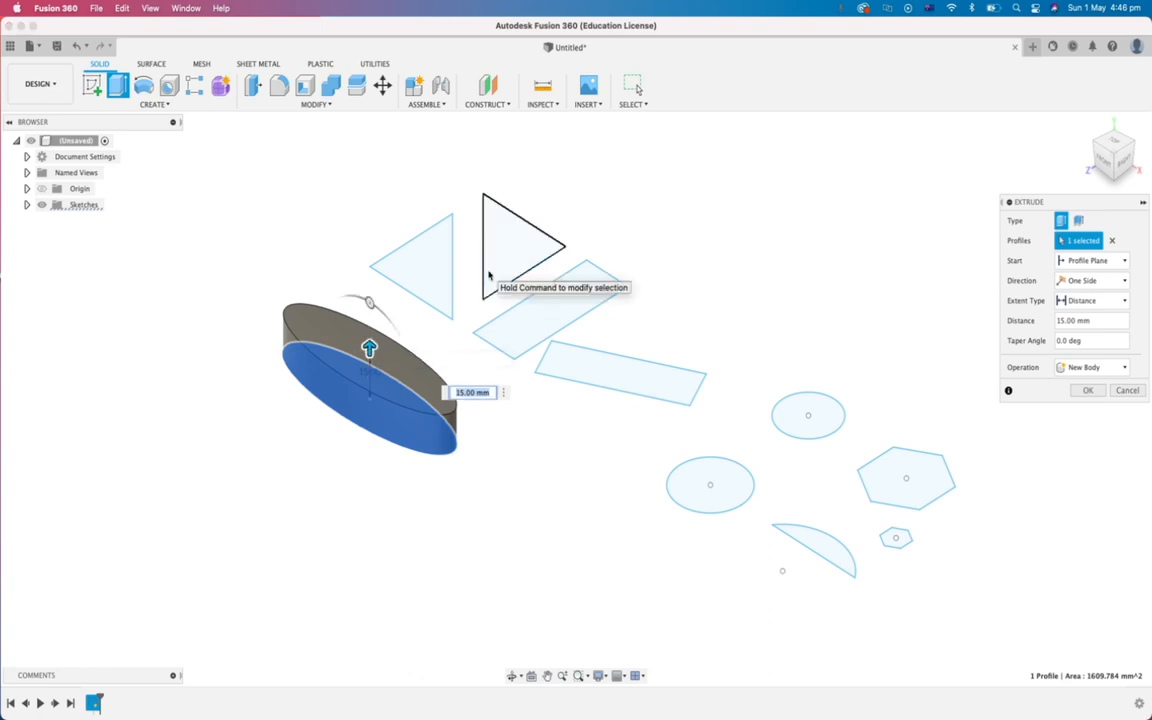
{"action": "key", "text": "Return"}
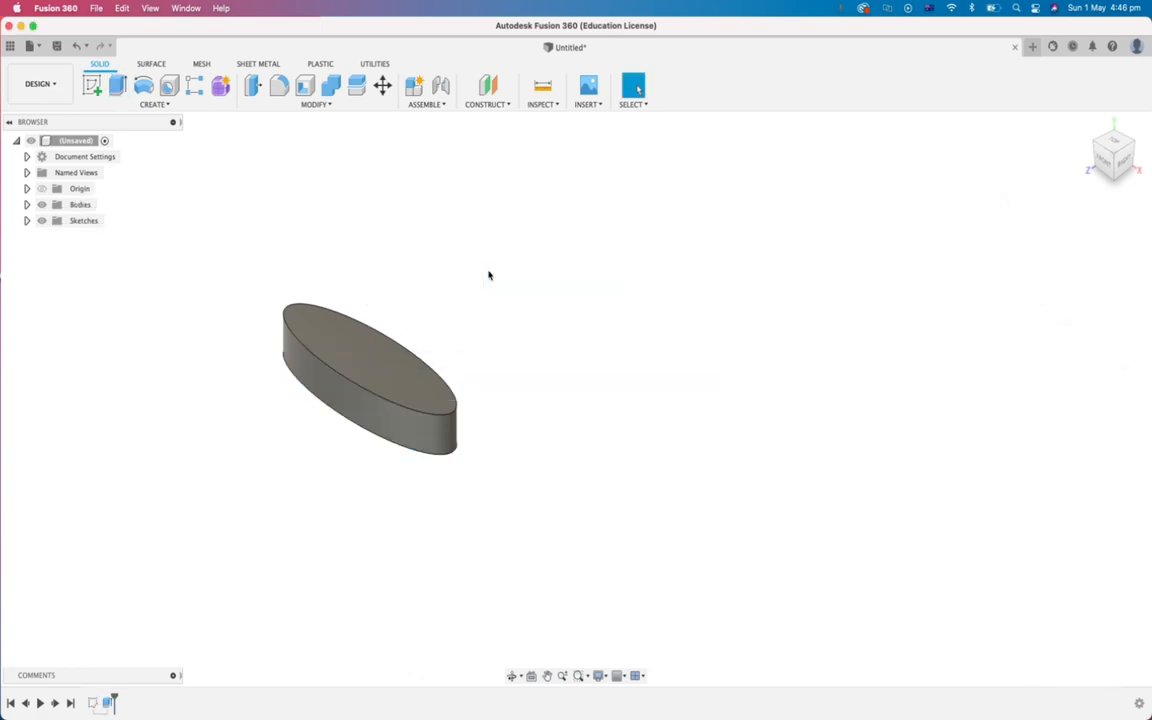
Step: Make Sketch1 visible again so its remaining profiles can be selected
{"action": "left_click", "coordinate": [26, 221]}
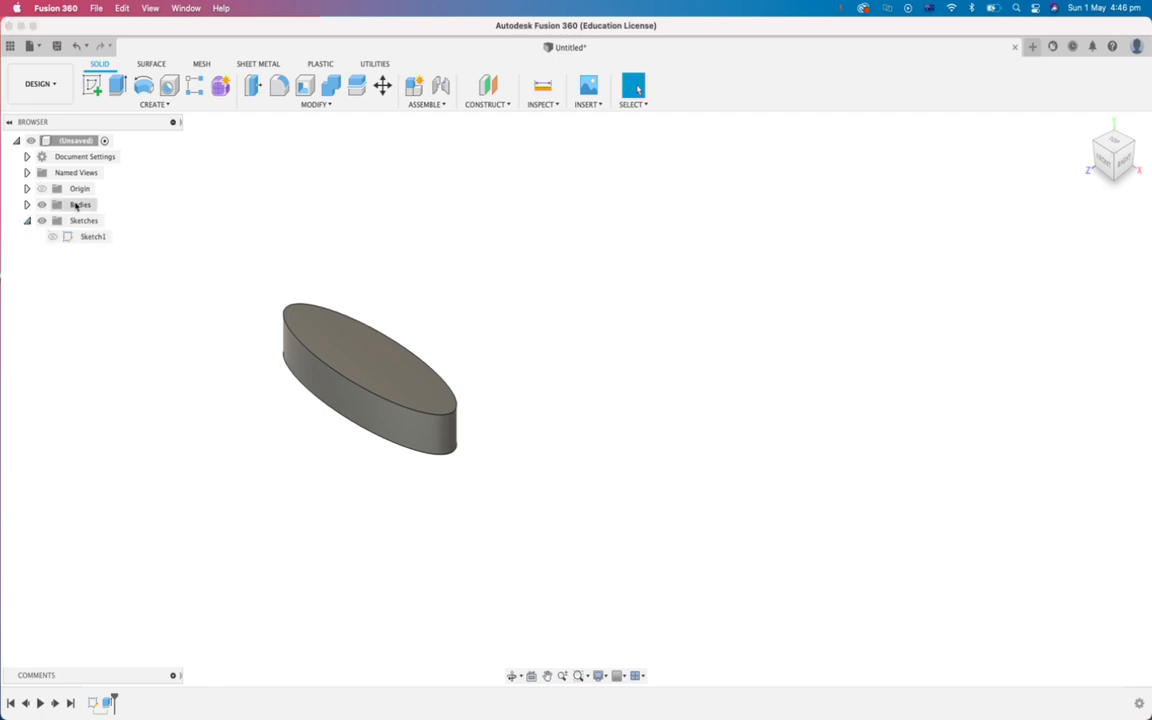
{"action": "left_click", "coordinate": [49, 238]}
{"action": "left_click", "coordinate": [51, 237]}
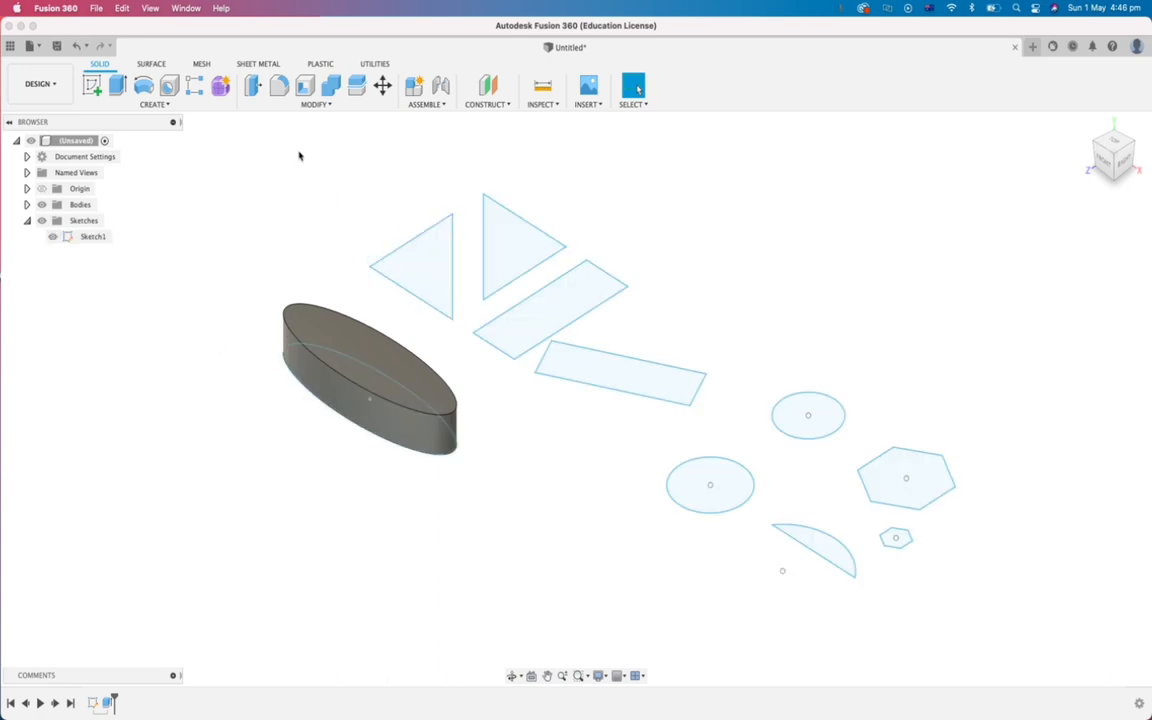
Step: Extrude the triangle nearest the ellipse 30 mm upward as a new body
{"action": "left_click", "coordinate": [440, 285]}
{"action": "left_click", "coordinate": [117, 86]}
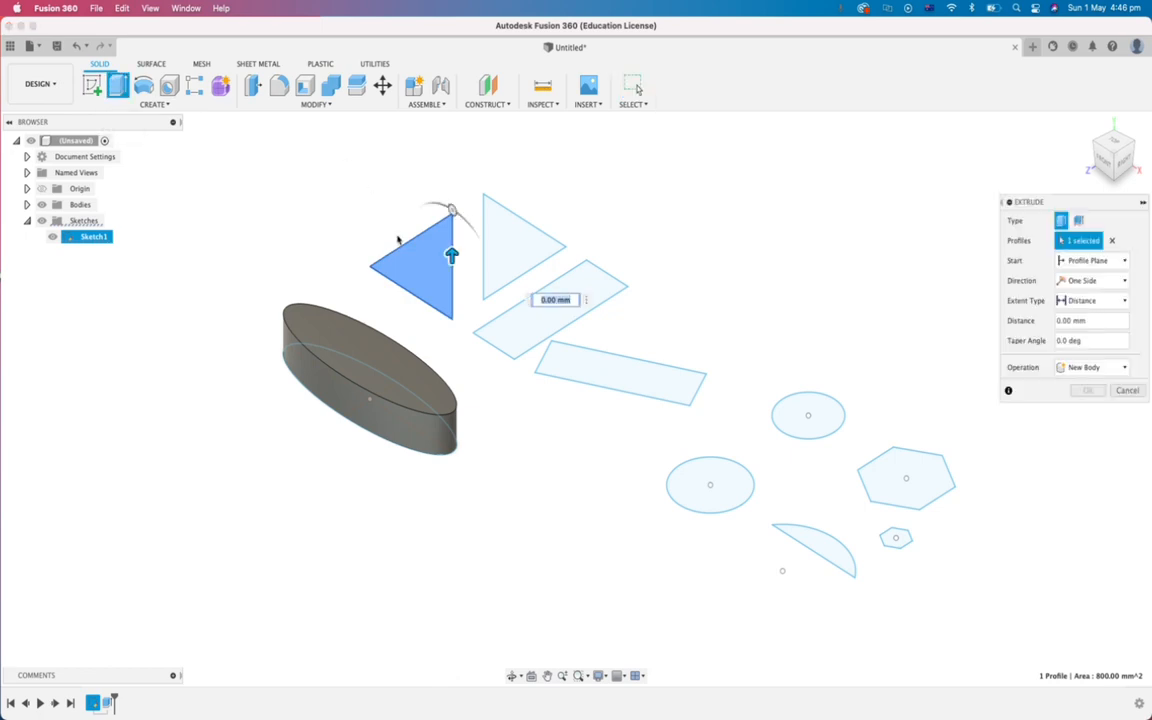
{"action": "left_click_drag", "start_coordinate": [451, 215], "coordinate": [451, 176]}
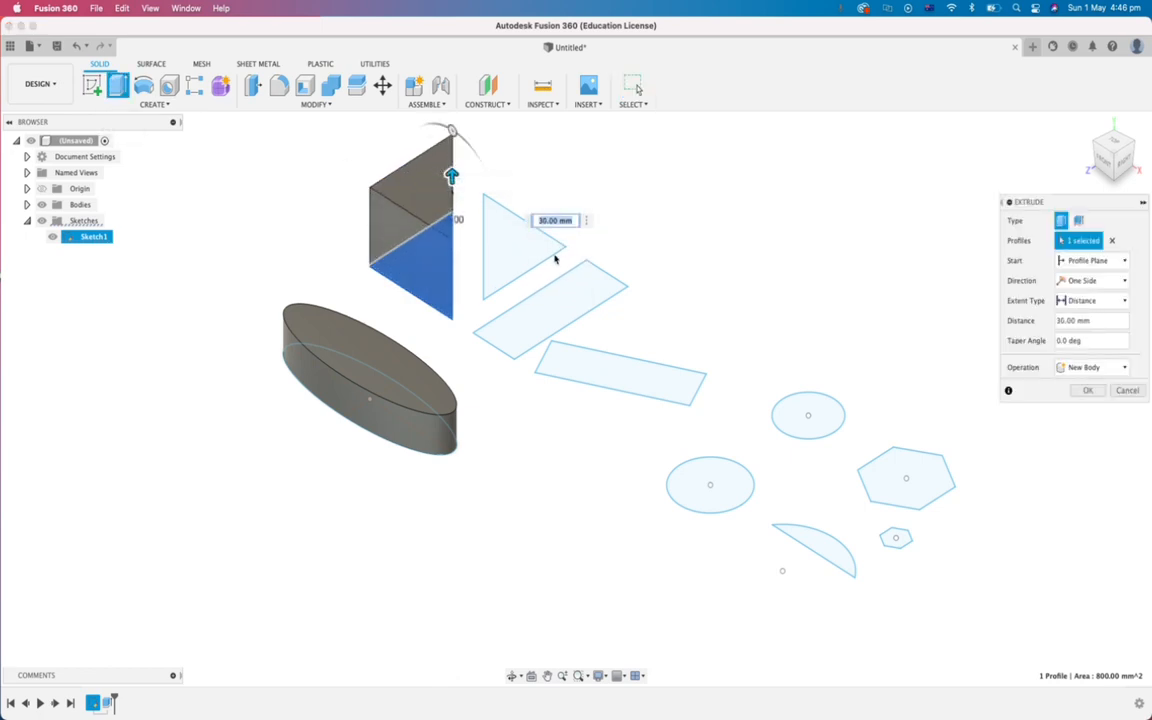
{"action": "key", "text": "Return"}
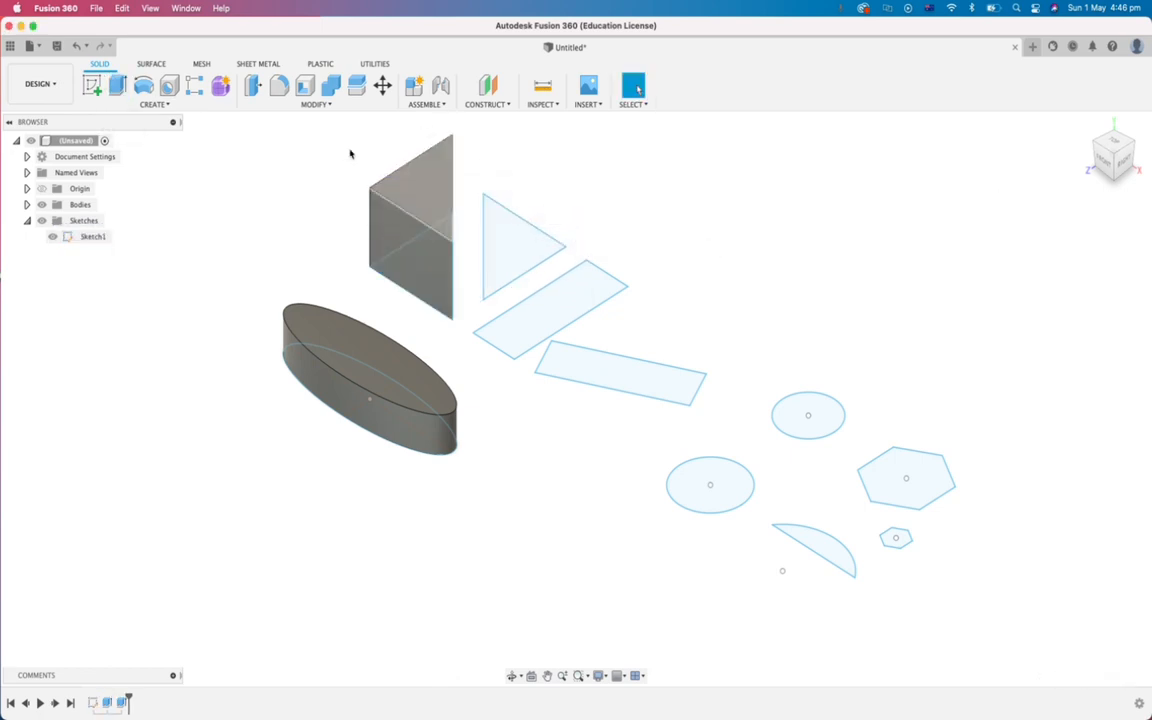
Step: Extrude the second triangle 10 mm upward as a new body
{"action": "left_click", "coordinate": [119, 86]}
{"action": "left_click", "coordinate": [524, 250]}
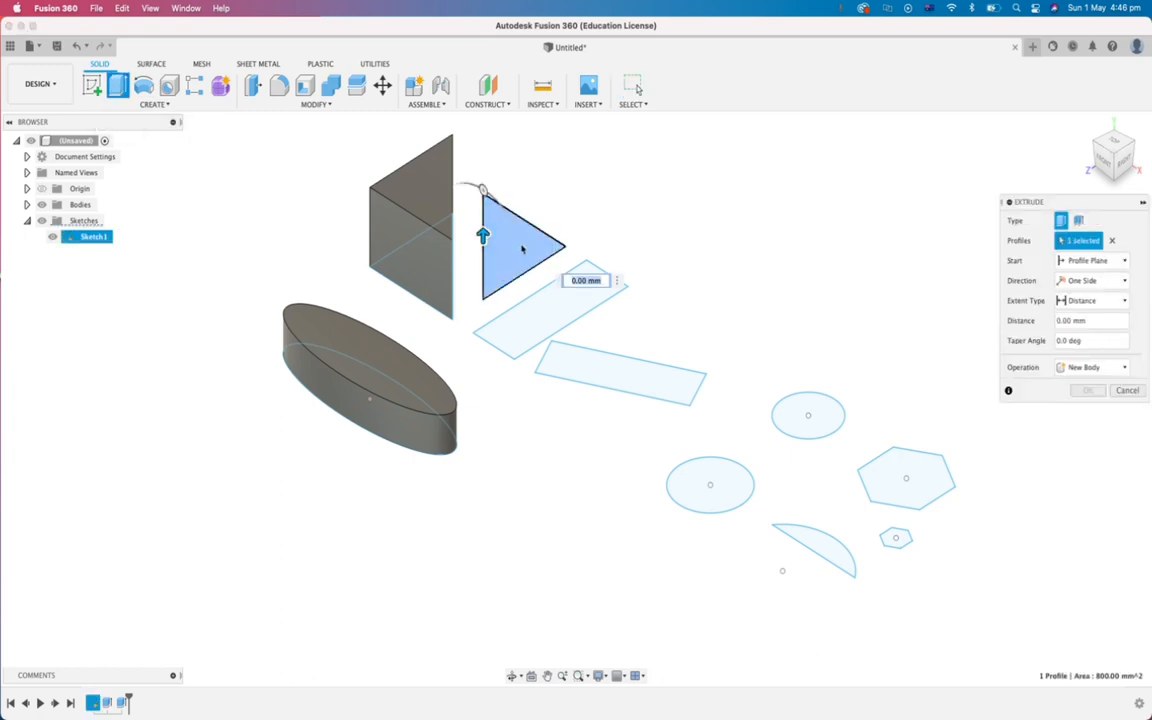
{"action": "left_click_drag", "start_coordinate": [483, 222], "coordinate": [442, 193]}
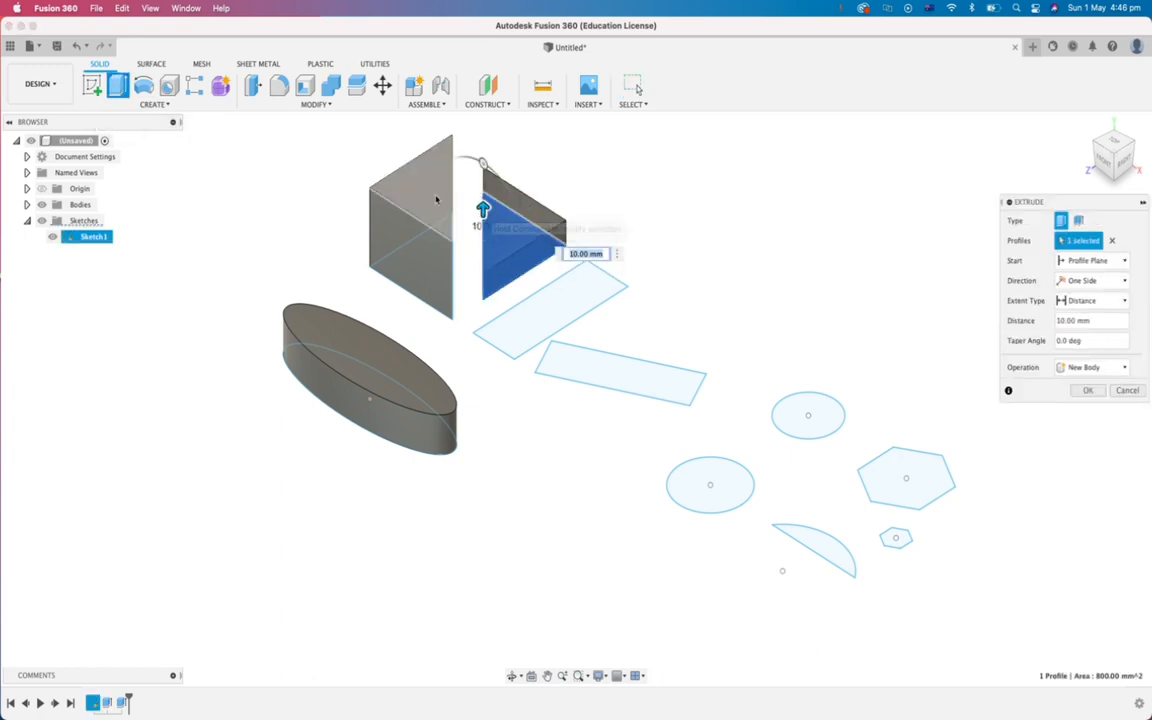
{"action": "key", "text": "Return"}
Step: Extrude the non-tilted rectangle beside the triangles 50 mm upward as a new body
{"action": "left_click", "coordinate": [553, 306]}
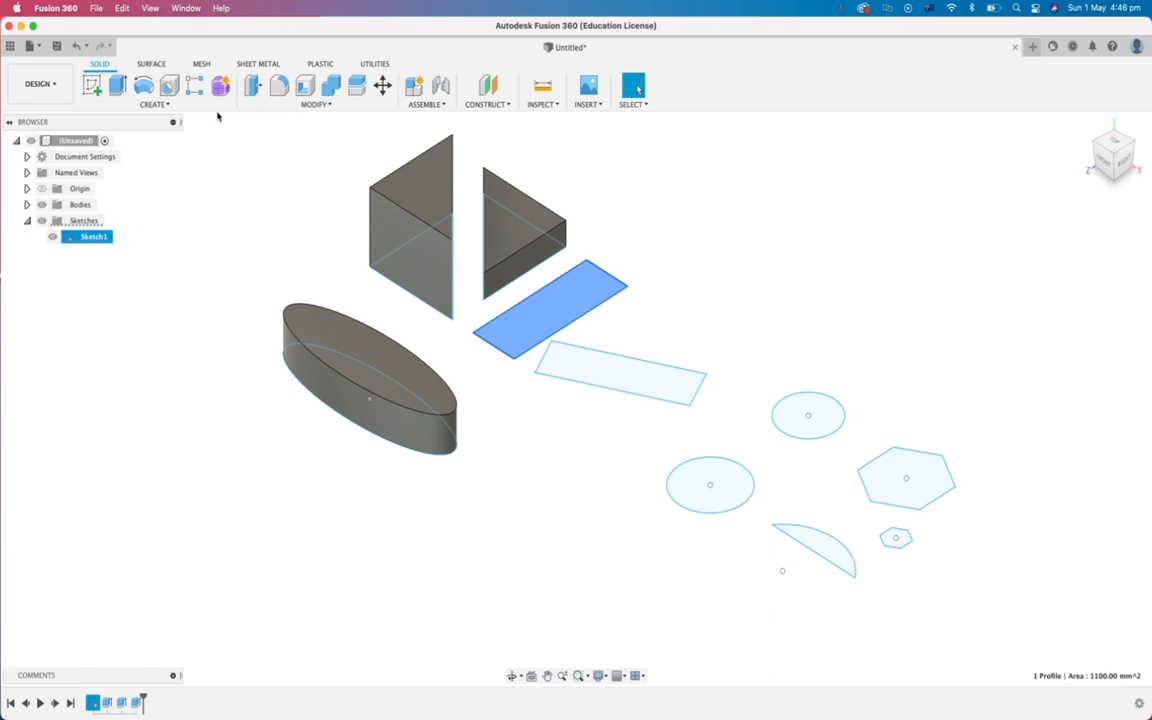
{"action": "left_click", "coordinate": [118, 86]}
{"action": "type", "text": "50"}
{"action": "key", "text": "Return"}
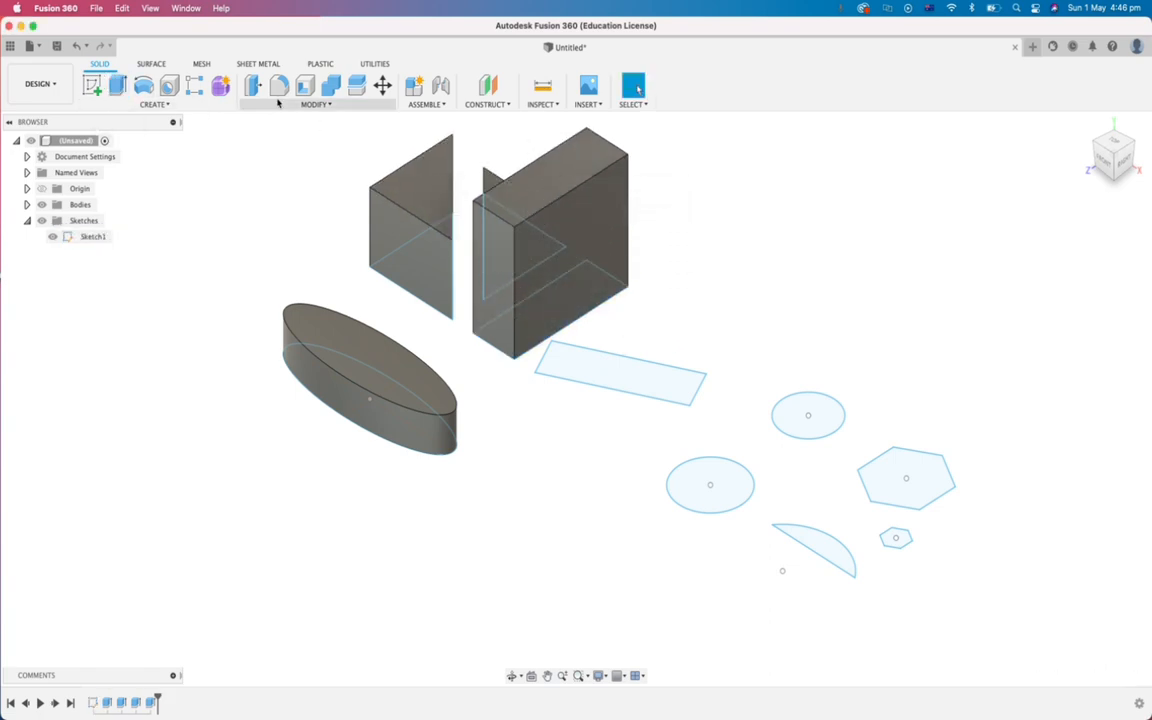
Step: Extrude the tilted rectangle 35 mm upward as a new body
{"action": "left_click", "coordinate": [116, 87]}
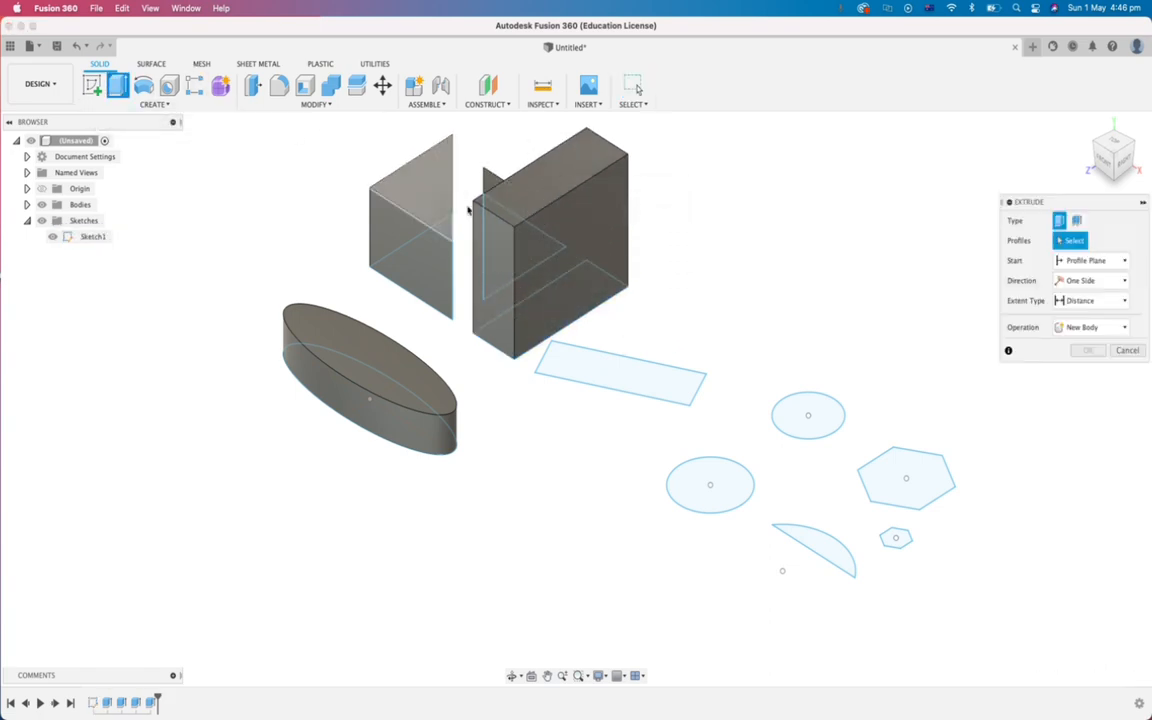
{"action": "left_click", "coordinate": [597, 360]}
{"action": "left_click_drag", "start_coordinate": [620, 348], "coordinate": [617, 257]}
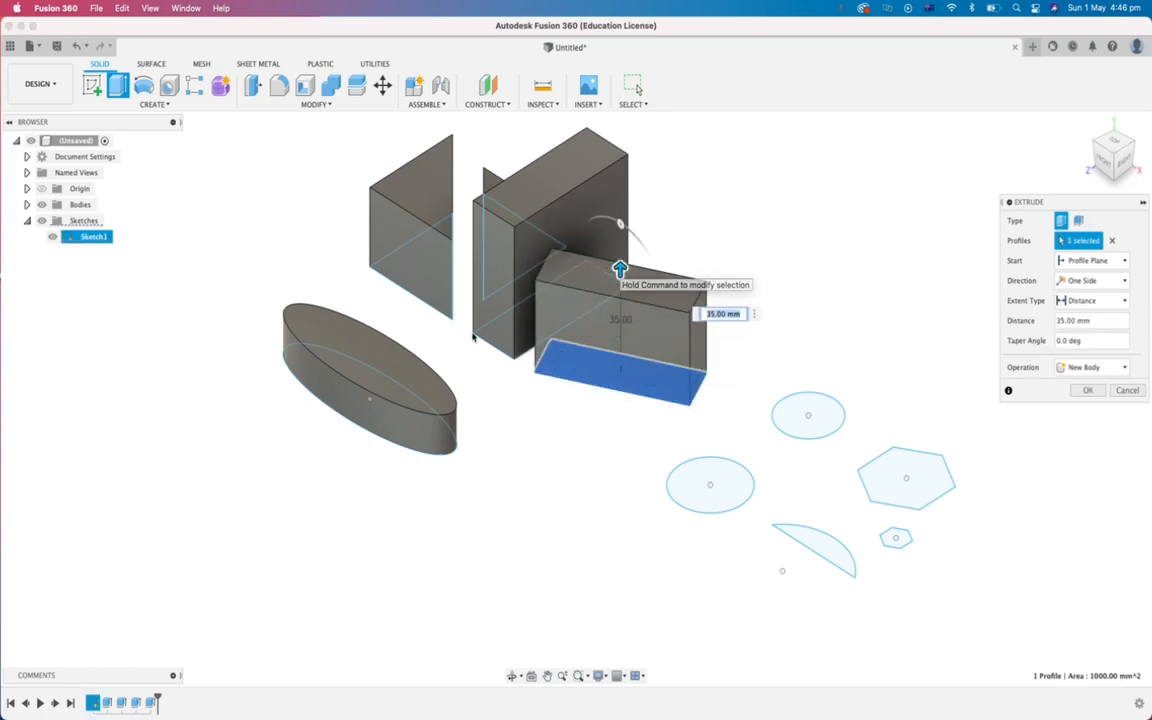
{"action": "key", "text": "Return"}
Step: Extrude the larger circle 100 mm upward as a new body
{"action": "left_click", "coordinate": [707, 480]}
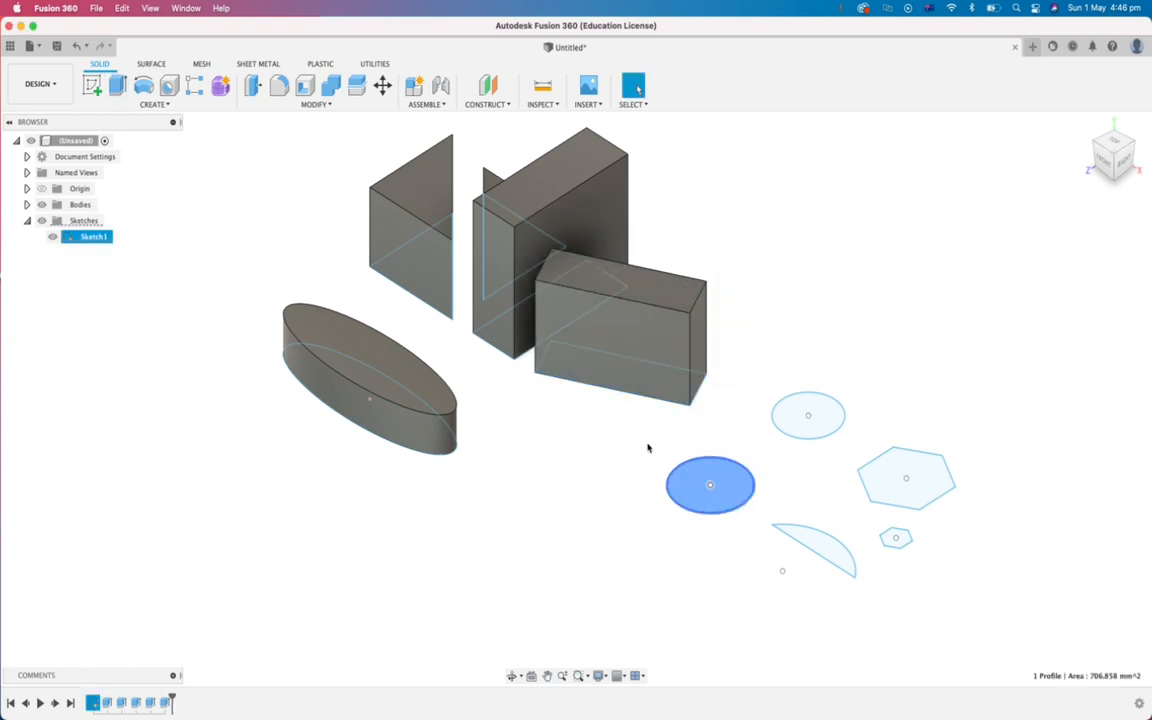
{"action": "left_click", "coordinate": [116, 87]}
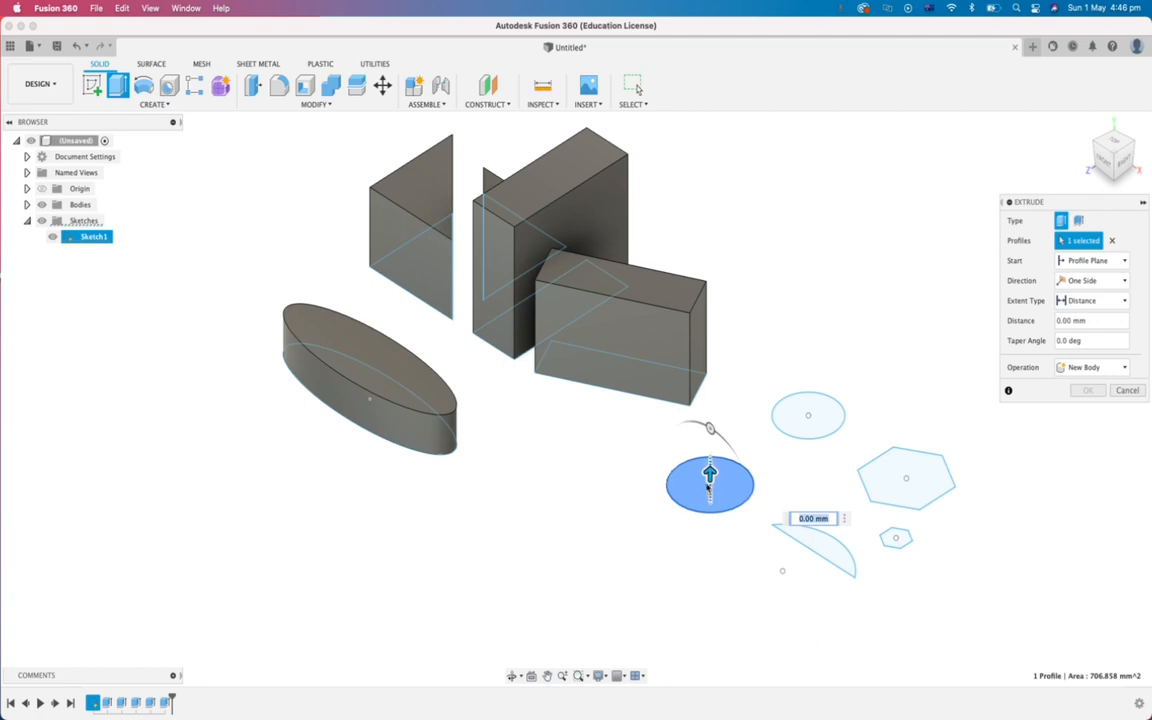
{"action": "left_click_drag", "start_coordinate": [709, 472], "coordinate": [710, 210]}
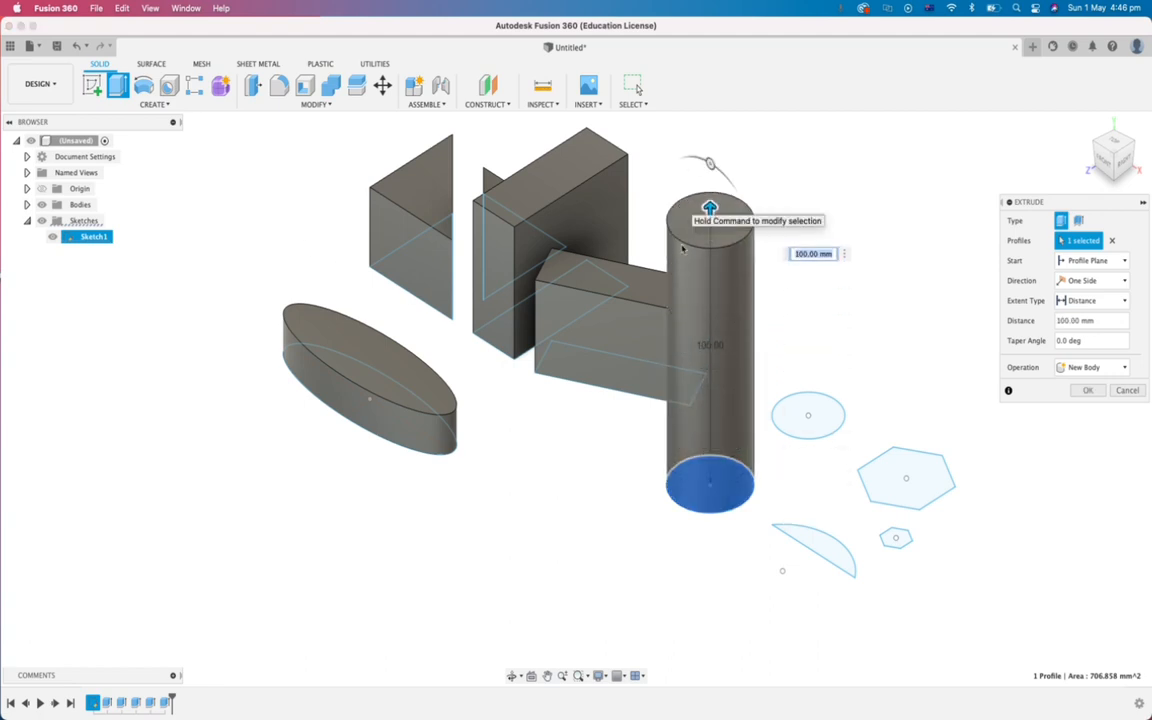
{"action": "key", "text": "Return"}
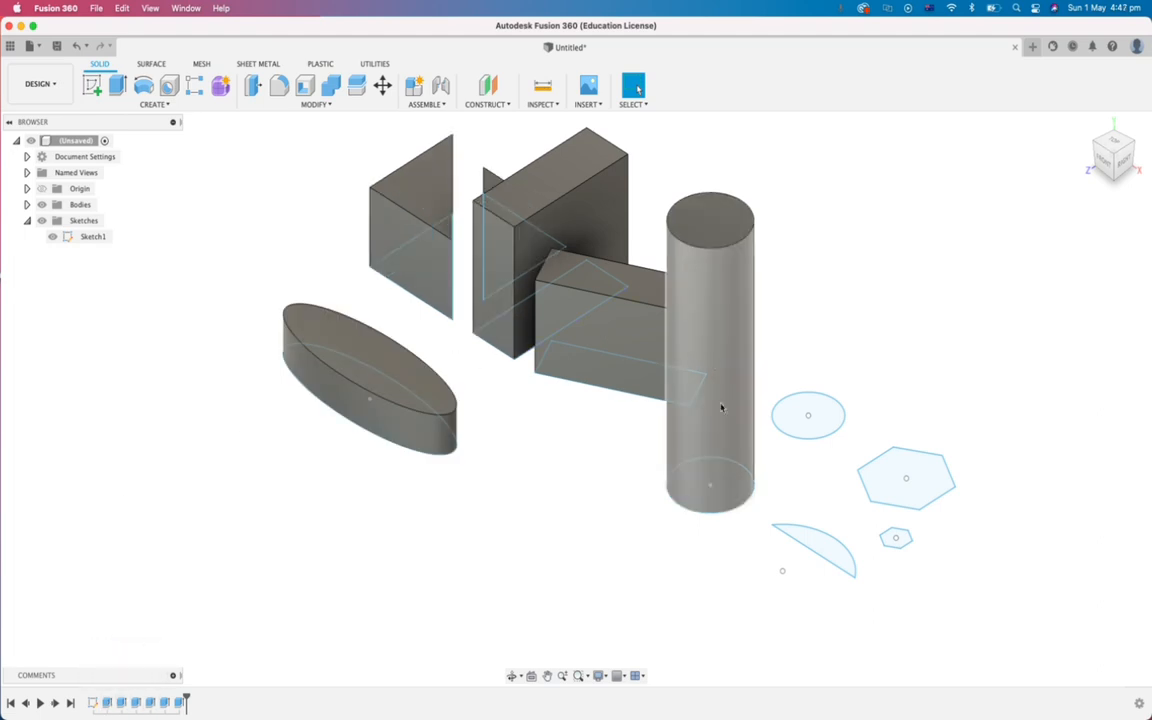
Step: Extrude the smaller circle 25 mm upward as a new body
{"action": "left_click", "coordinate": [797, 409]}
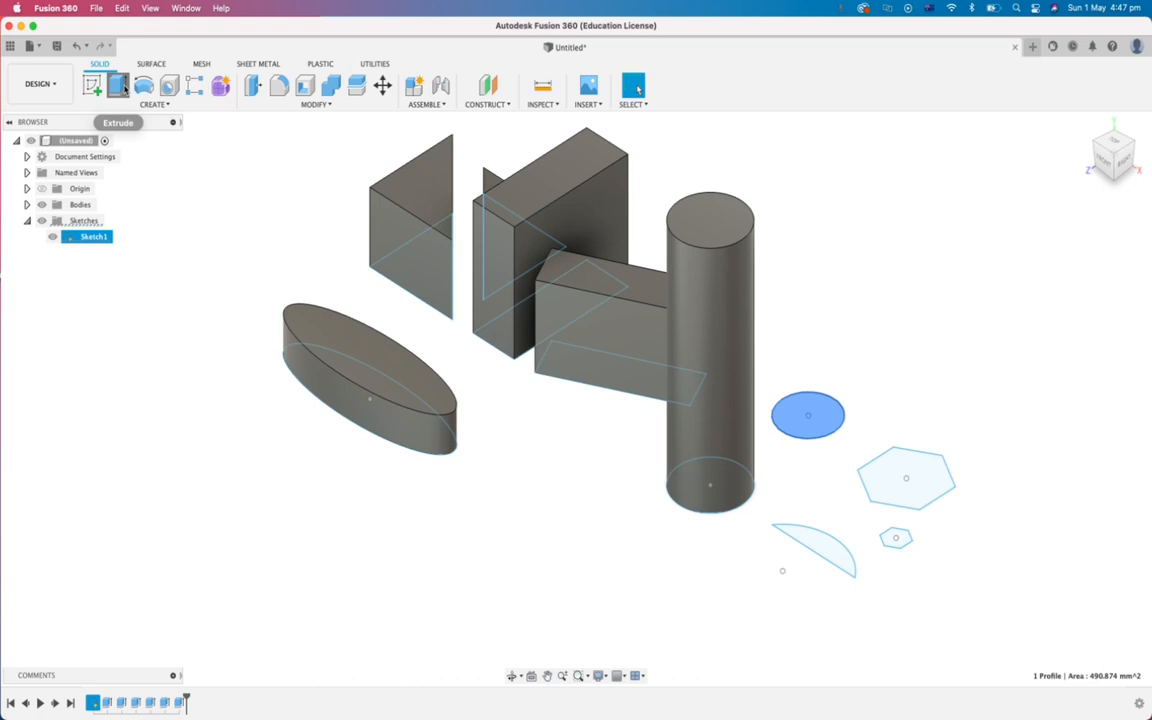
{"action": "left_click", "coordinate": [119, 86]}
{"action": "left_click_drag", "start_coordinate": [810, 406], "coordinate": [808, 338]}
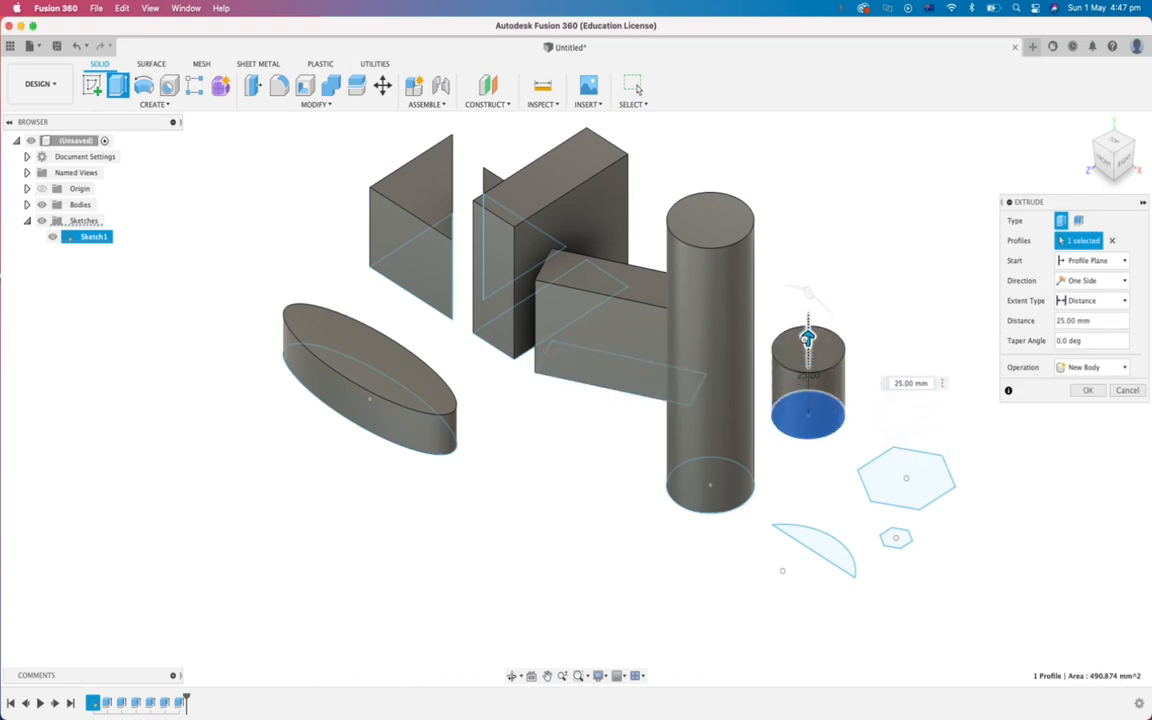
{"action": "key", "text": "Return"}
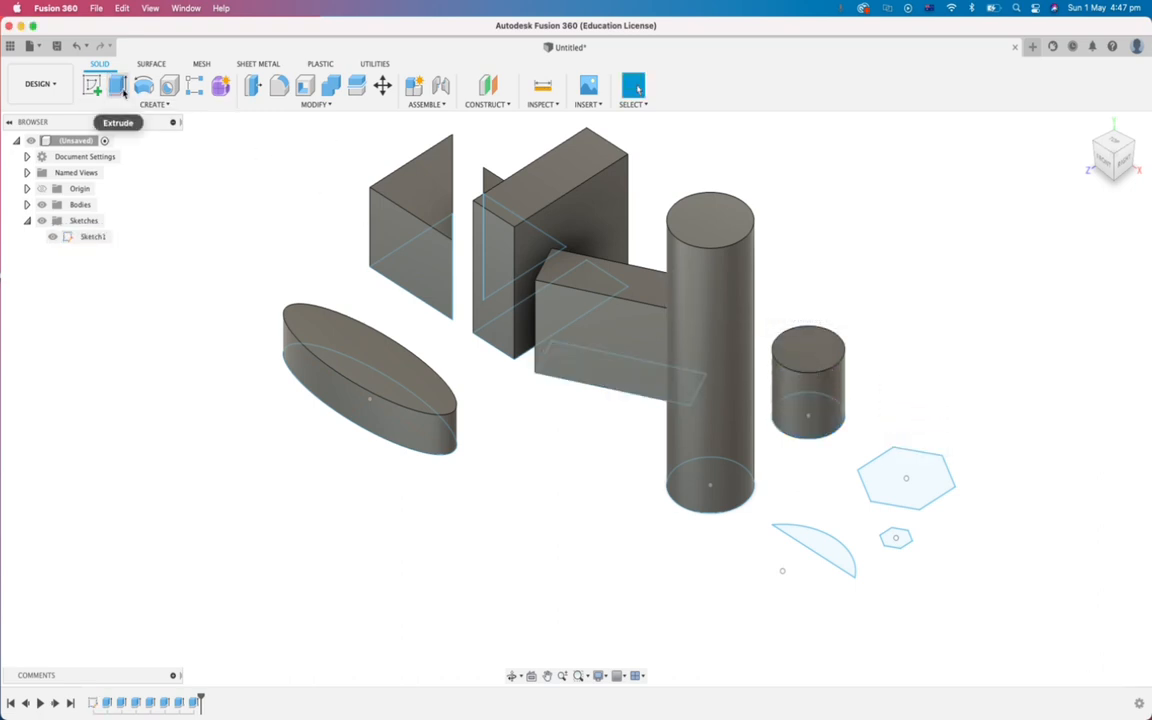
Step: Extrude the larger hexagon upward as a new body, somewhat shorter than the tall cylinder
{"action": "left_click", "coordinate": [119, 87]}
{"action": "left_click", "coordinate": [905, 478]}
{"action": "left_click_drag", "start_coordinate": [905, 465], "coordinate": [898, 250]}
{"action": "key", "text": "Return"}
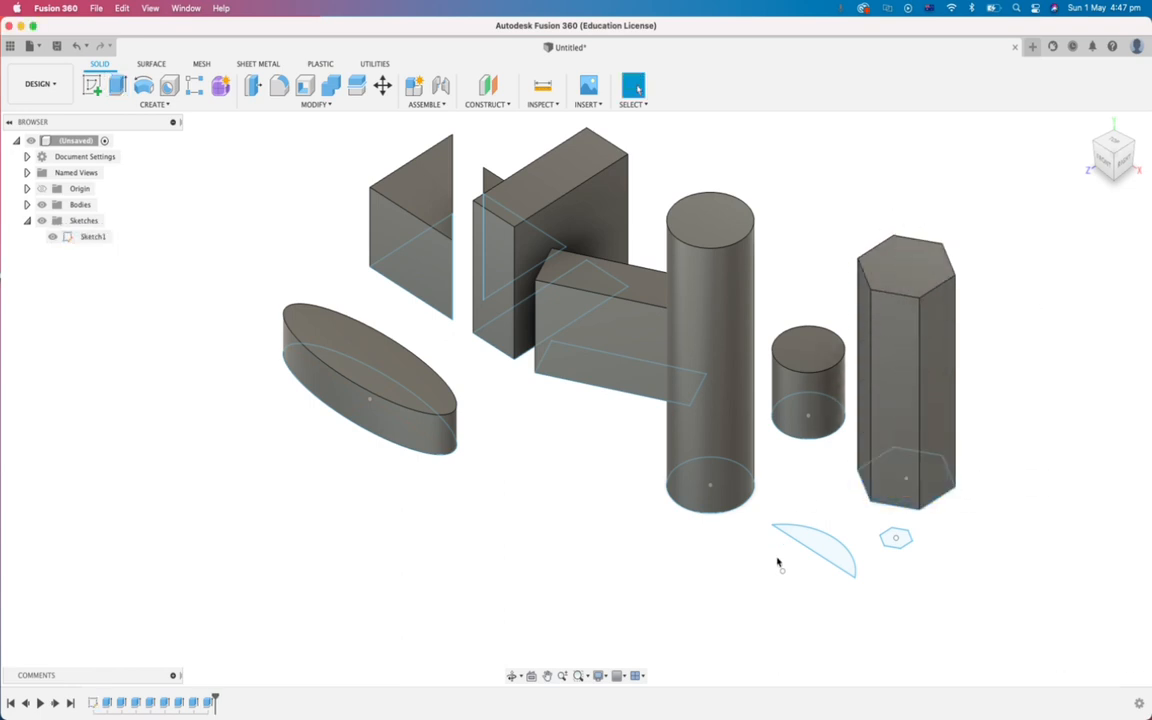
Step: Extrude the arc segment and the small hexagon together 25 mm upward as new bodies
{"action": "left_click", "coordinate": [117, 86]}
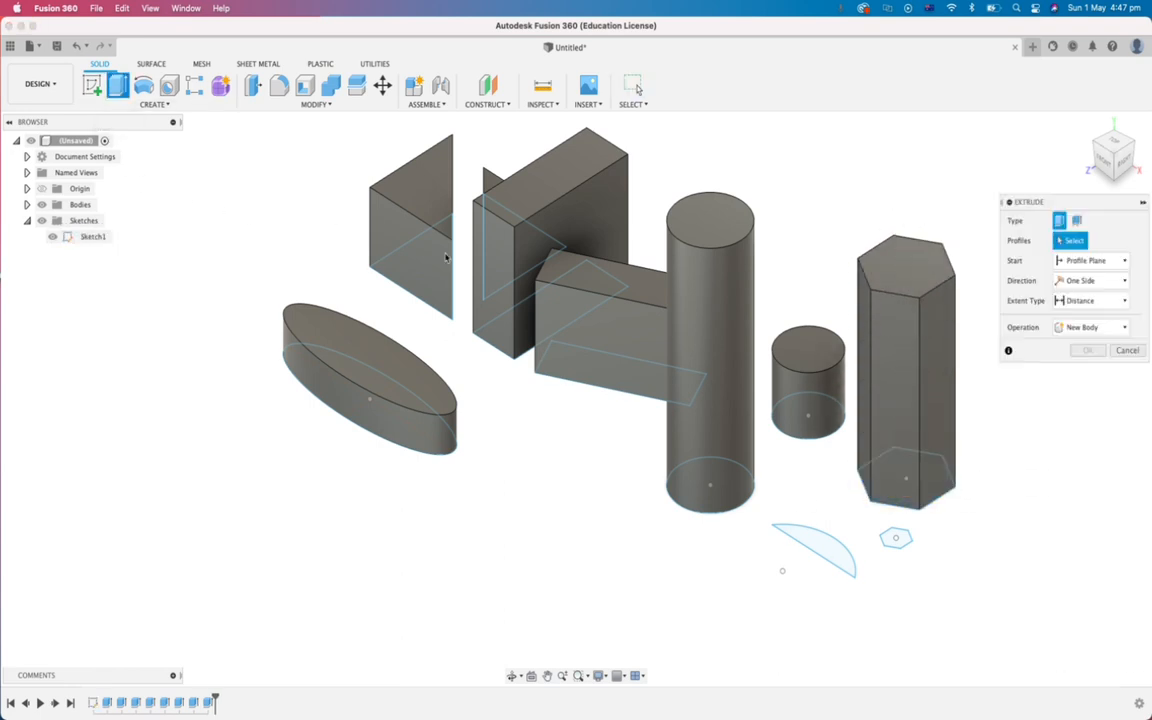
{"action": "left_click", "coordinate": [818, 540]}
{"action": "left_click_drag", "start_coordinate": [822, 540], "coordinate": [823, 468]}
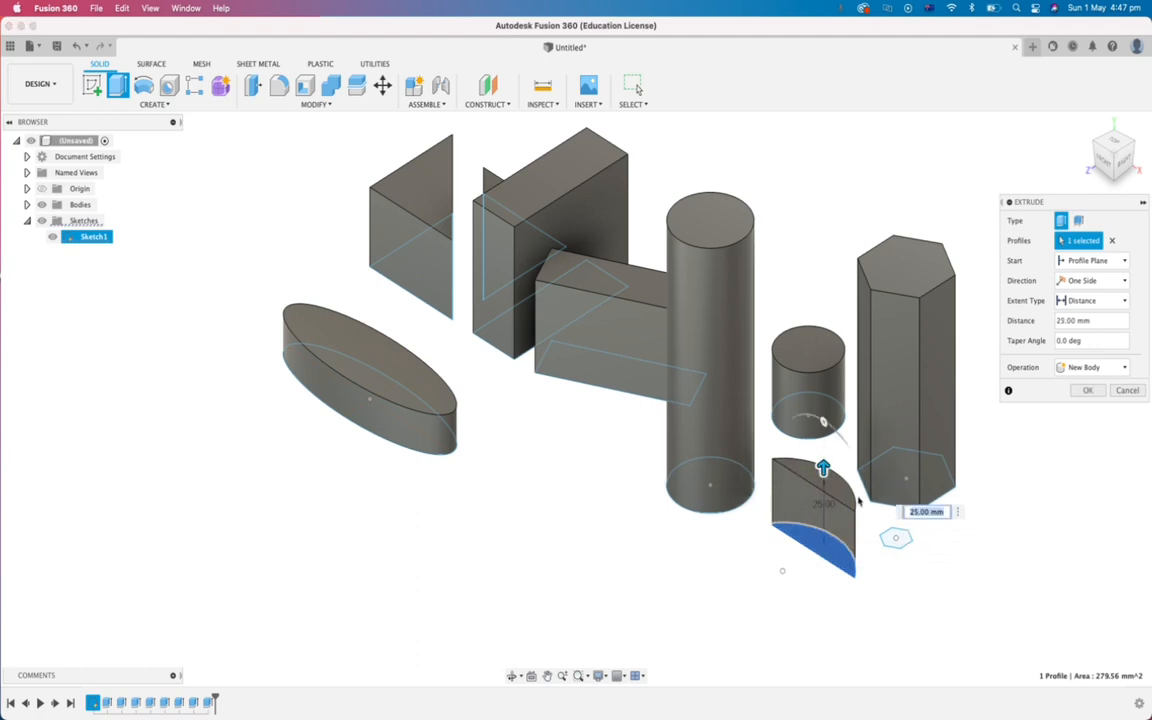
{"action": "left_click", "coordinate": [895, 537]}
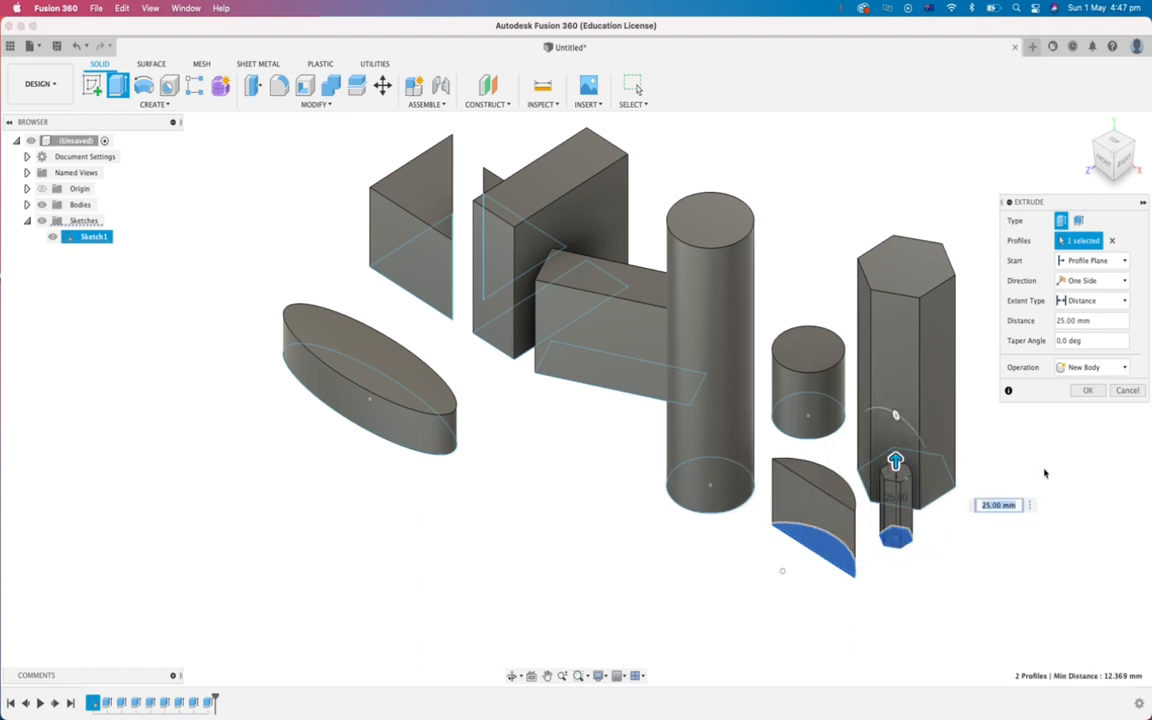
{"action": "key", "text": "Return"}
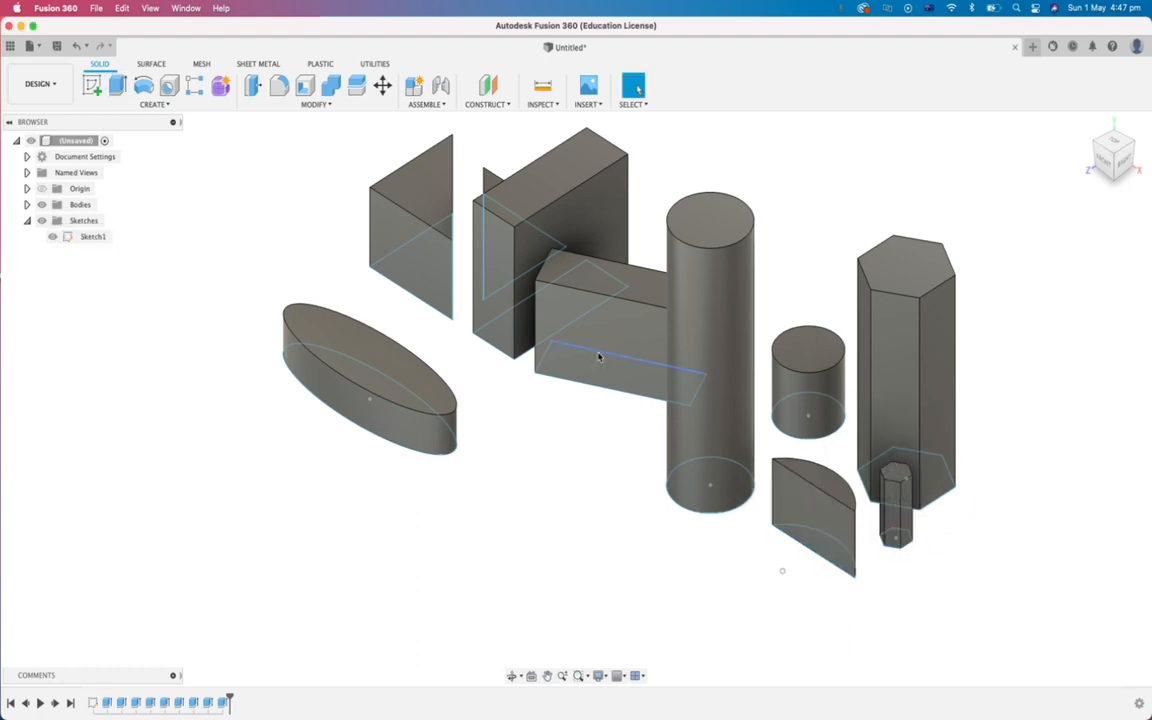
Step: Hide Sketch1 so that only the solid bodies are shown
{"action": "left_click", "coordinate": [512, 676]}
{"action": "left_click_drag", "start_coordinate": [507, 437], "coordinate": [700, 442]}
{"action": "left_click_drag", "start_coordinate": [761, 302], "coordinate": [584, 419]}
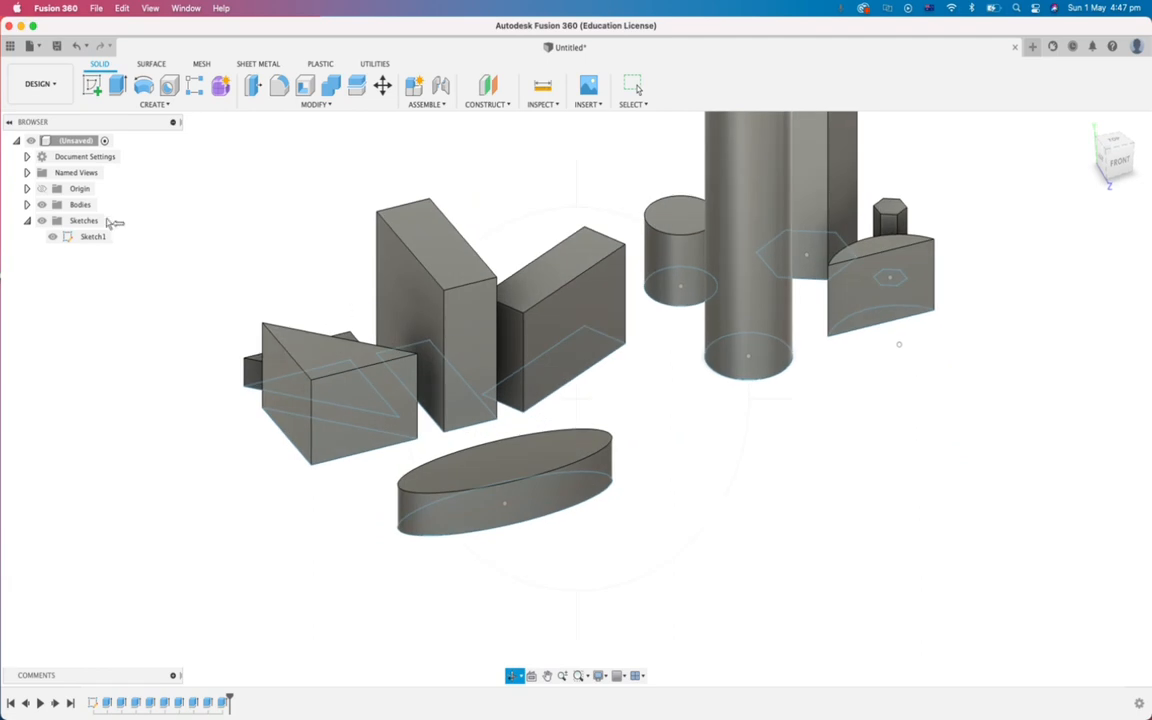
{"action": "left_click", "coordinate": [53, 238]}
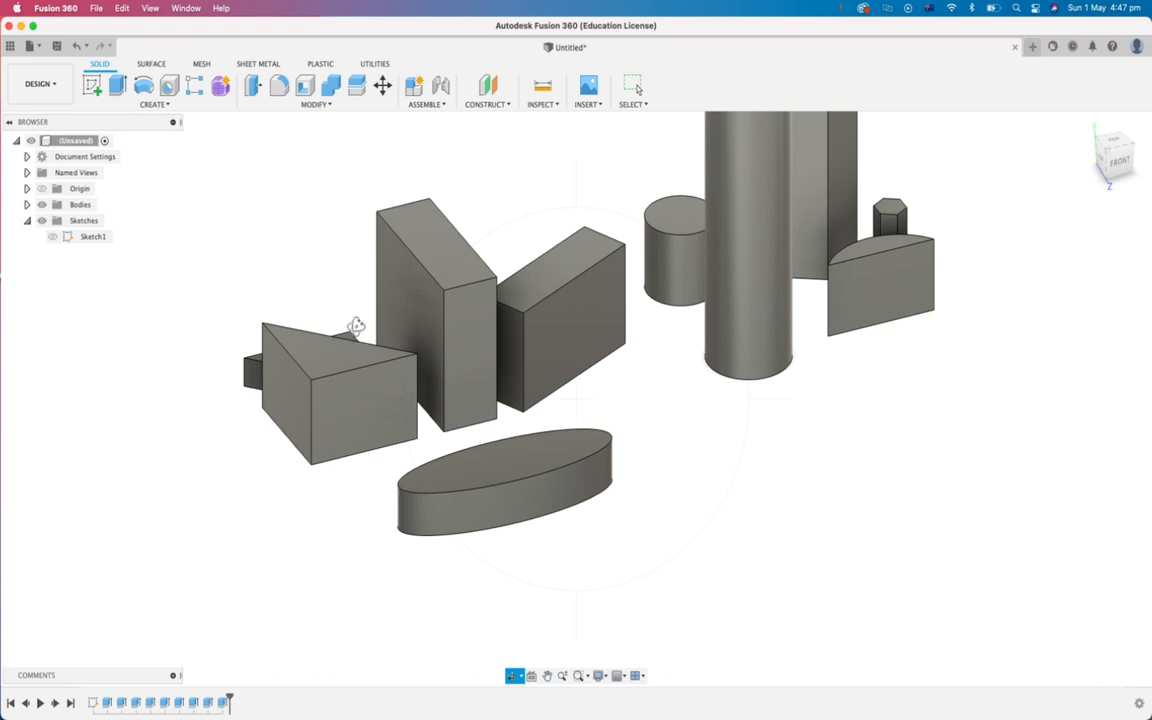
{"action": "key", "text": "Escape"}
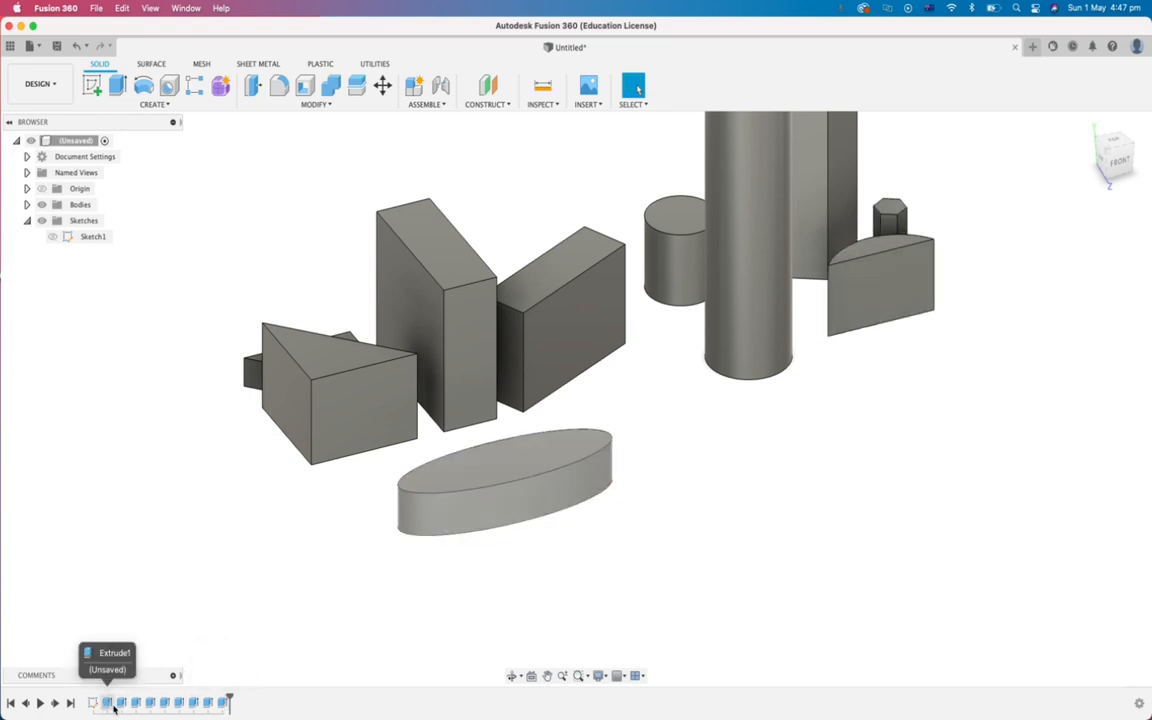
Step: Edit the ellipse's extrusion, Extrude1, and set its distance to 30 mm
{"action": "right_click", "coordinate": [108, 705]}
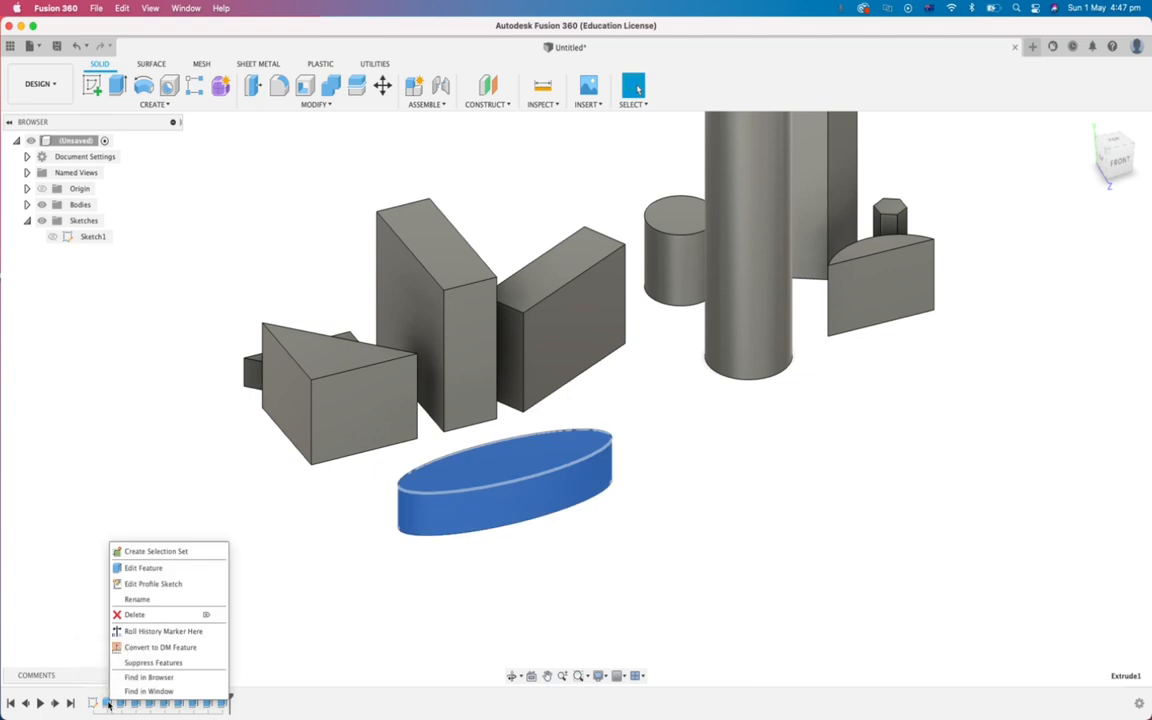
{"action": "left_click", "coordinate": [154, 568]}
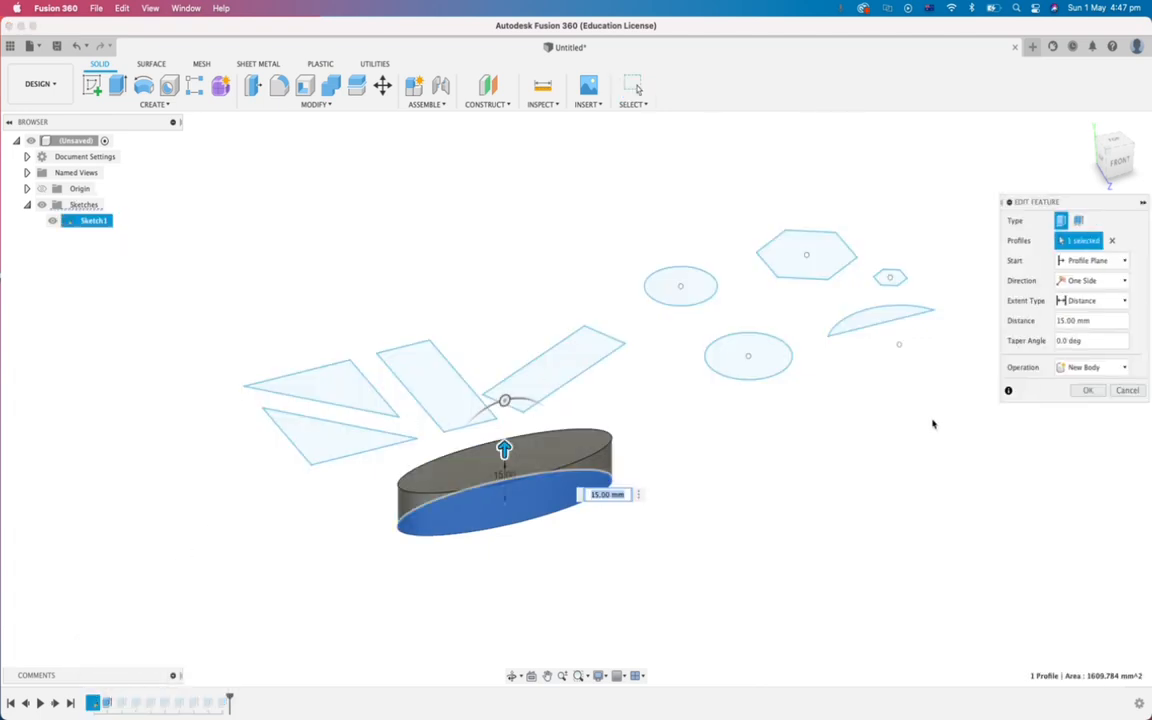
{"action": "key", "text": "BackSpace"}
{"action": "type", "text": "30"}
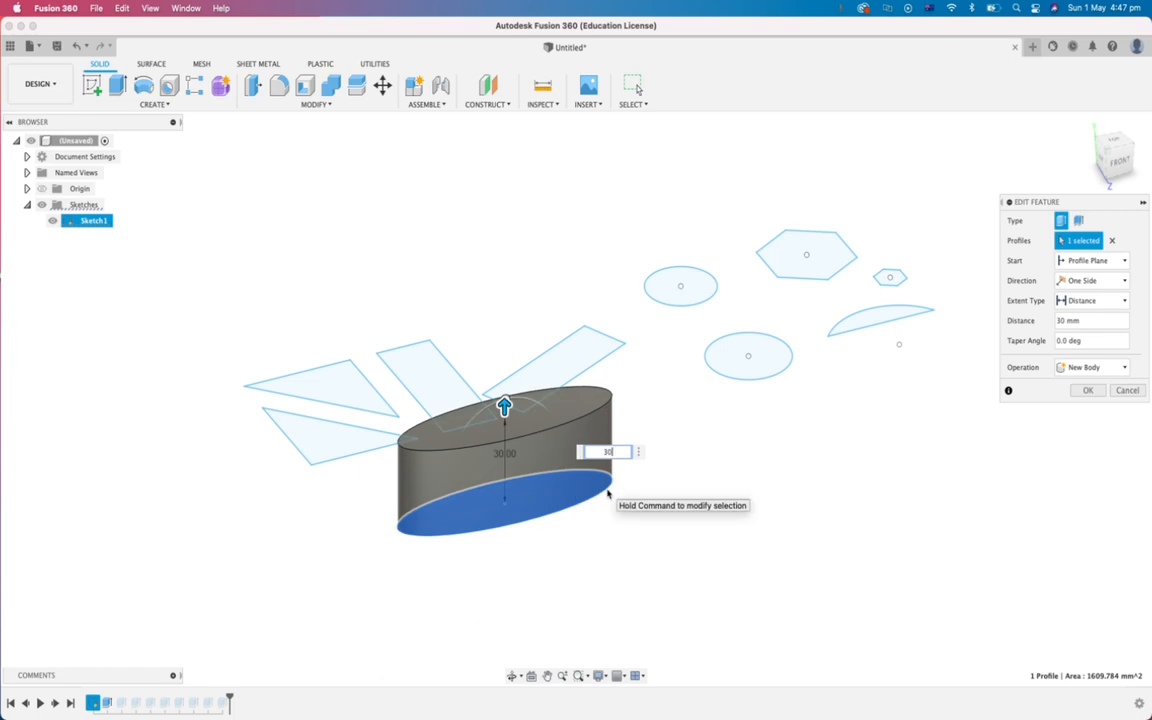
{"action": "left_click", "coordinate": [1088, 390]}
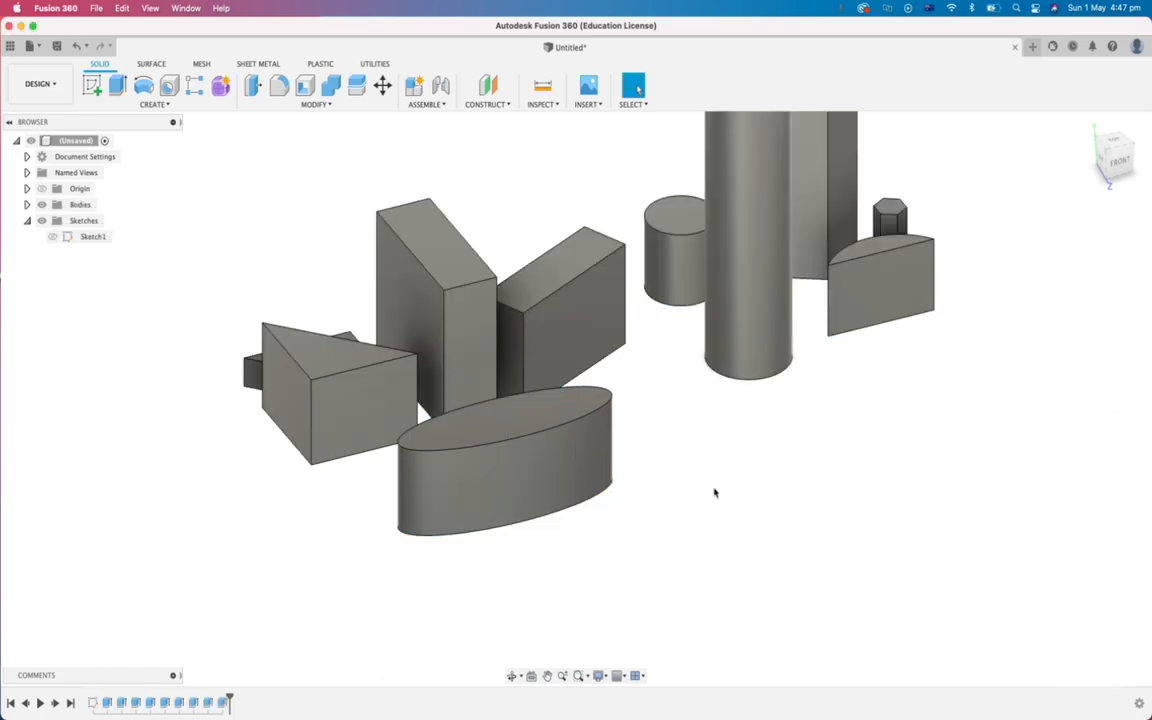
{"action": "scroll", "coordinate": [584, 597], "scroll_direction": "down", "scroll_amount": 5}
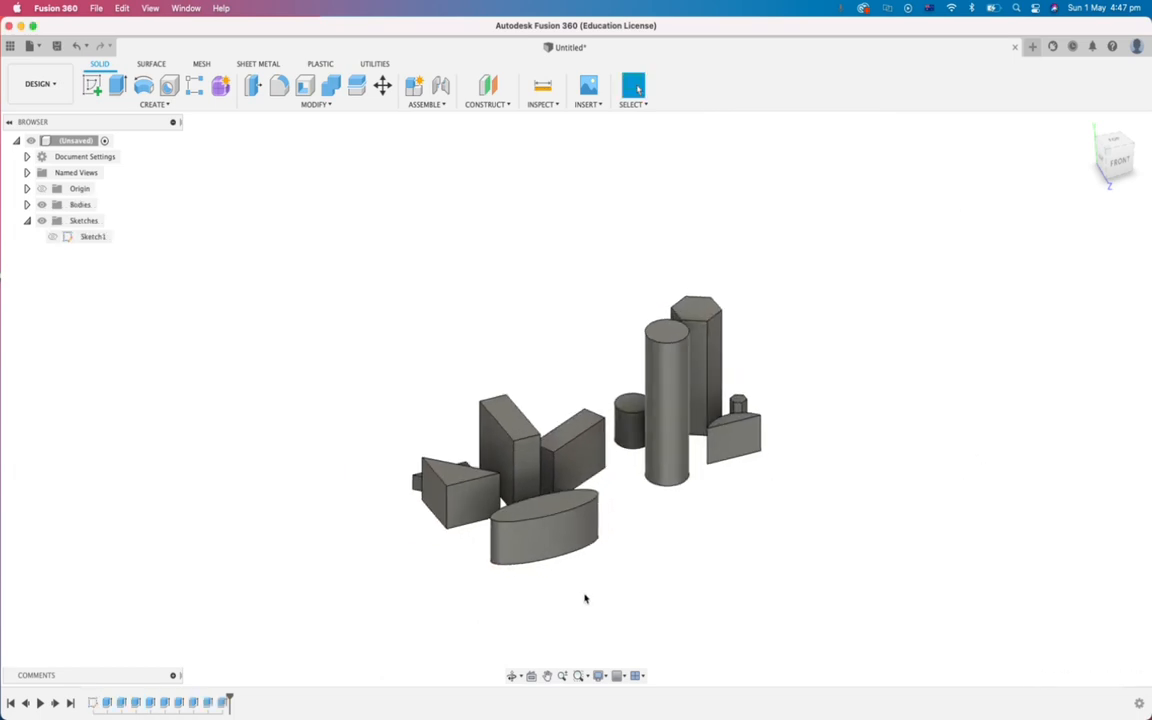